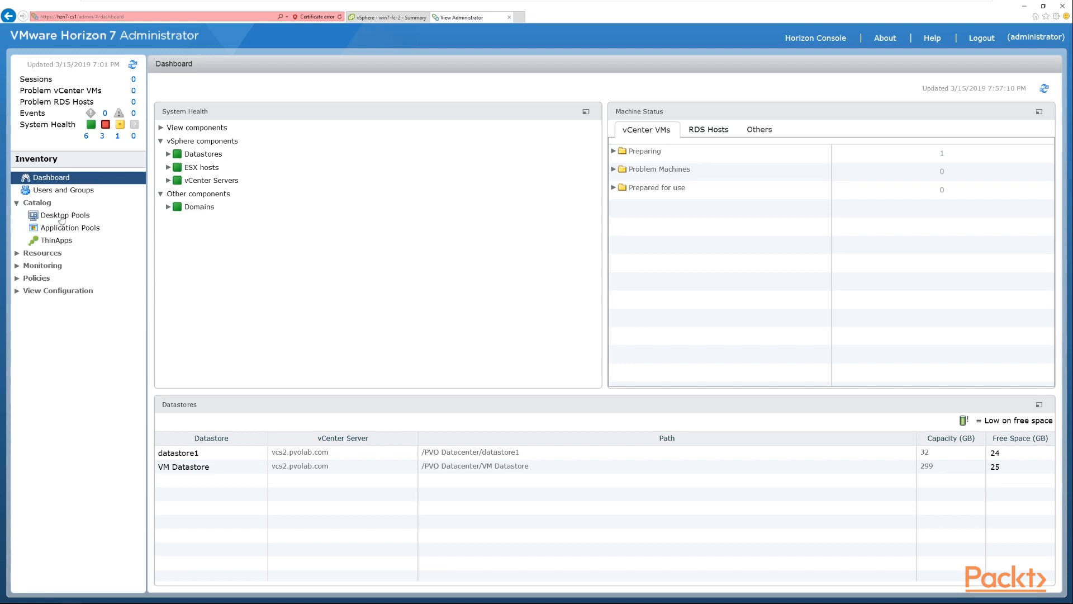
Start adding an Automated Desktop Pool in the desktop pools catalog and set its user assignment to Floating.
left_click(62, 217)
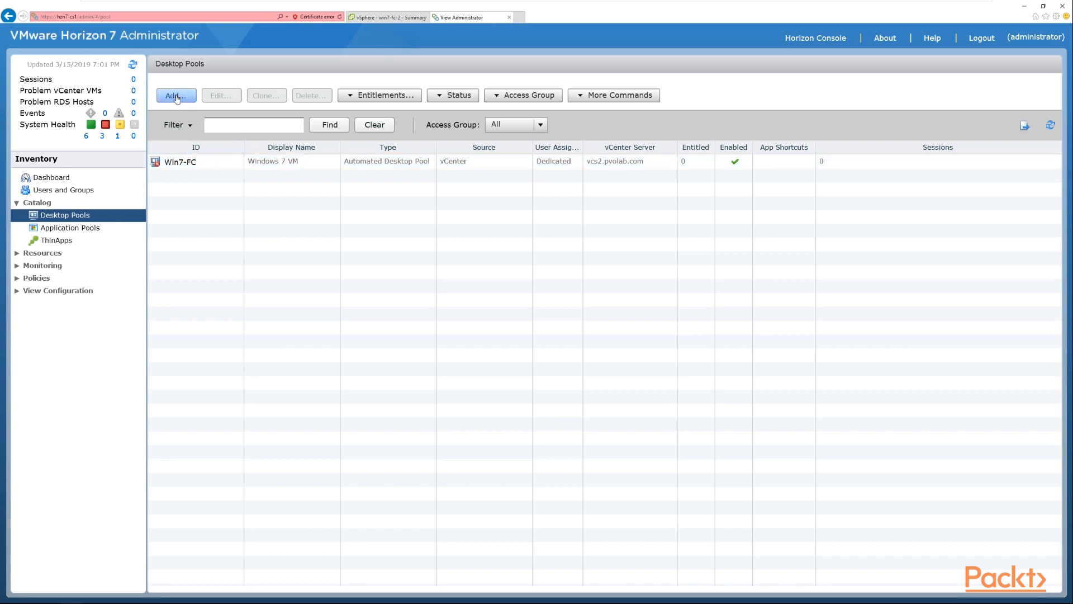
left_click(175, 96)
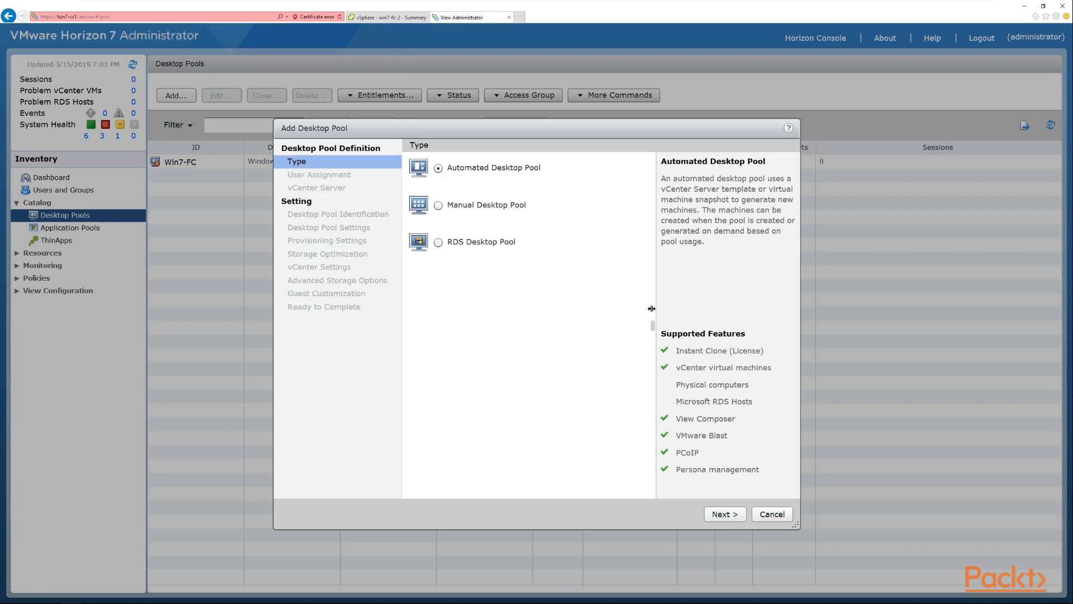
left_click(722, 514)
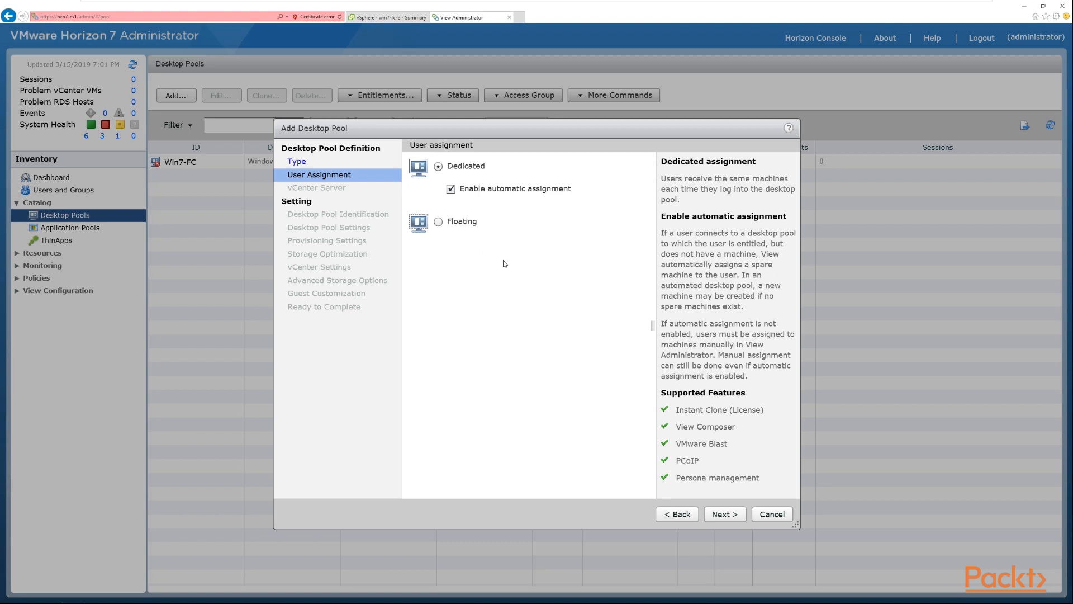
left_click(438, 224)
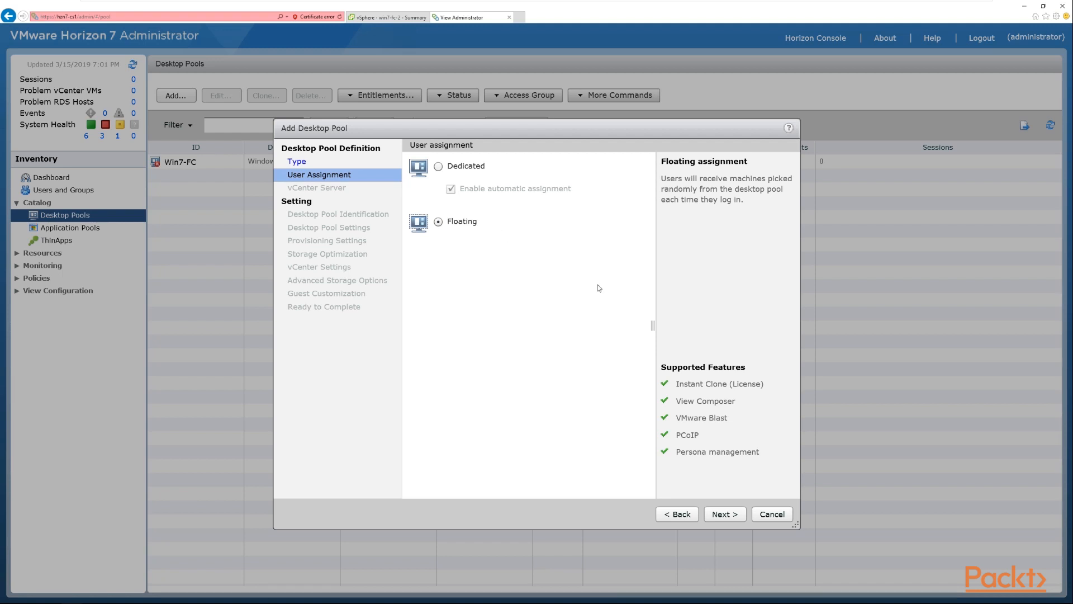
left_click(725, 513)
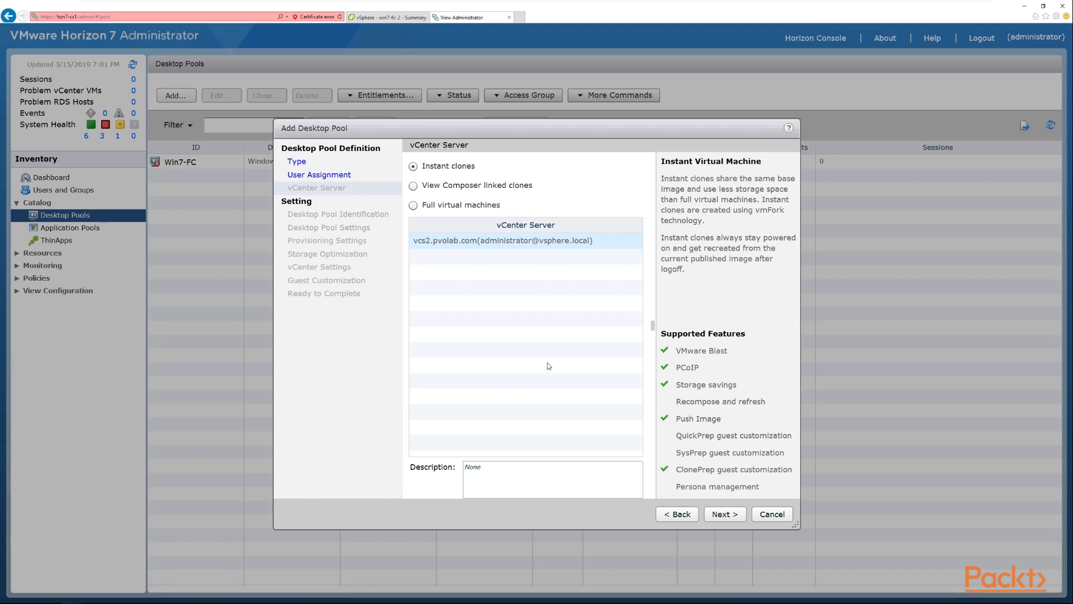
Choose View Composer linked clones for the pool and select the vcs2.pvolab.com vCenter Server.
left_click(416, 190)
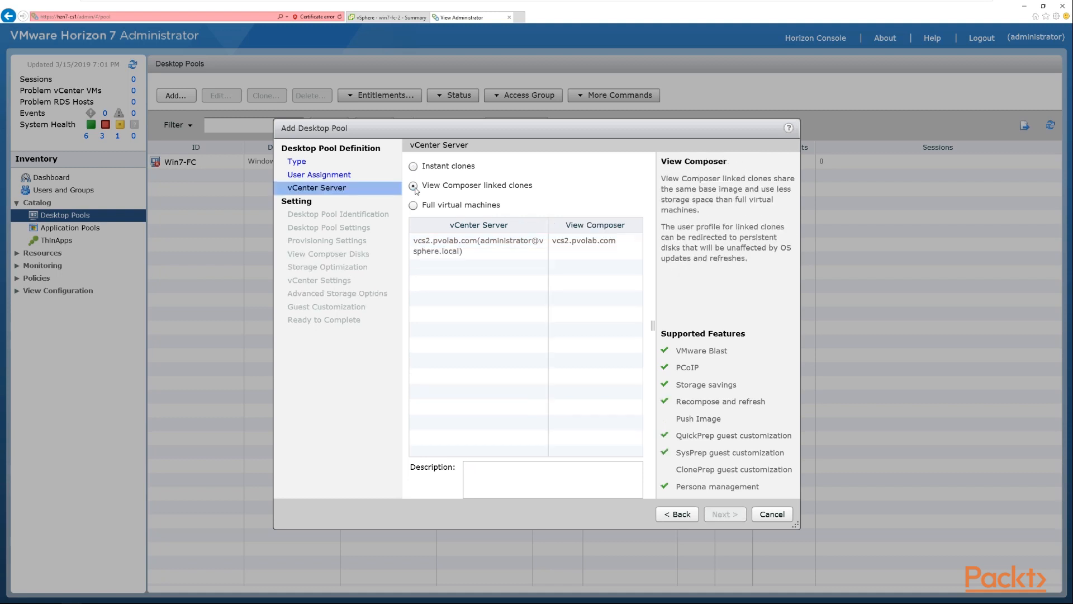
left_click(449, 245)
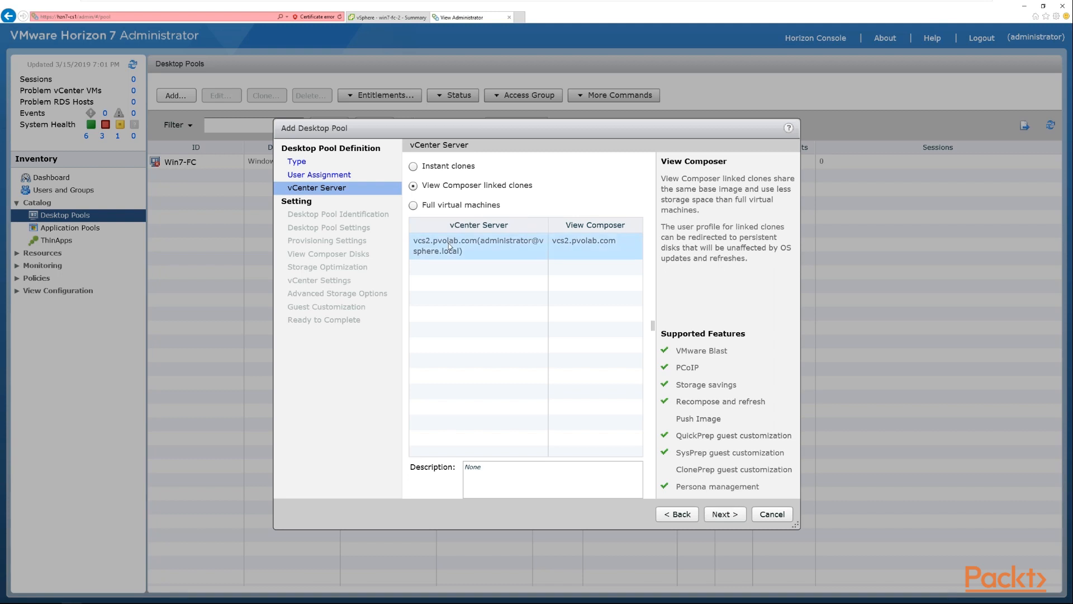
left_click(724, 514)
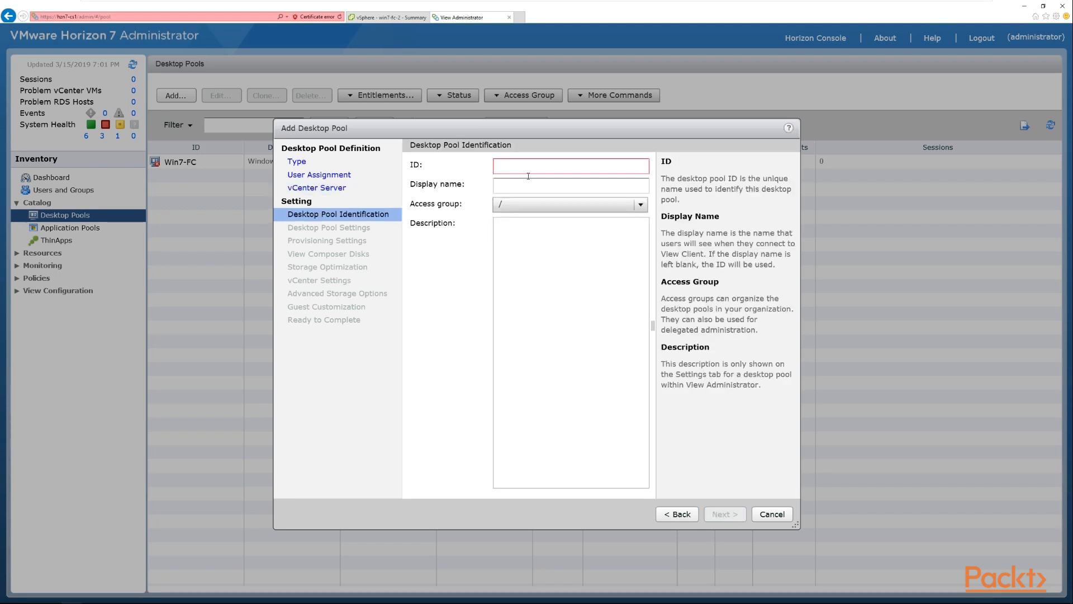
Identify the pool with ID Win10-LC, display name "Windows 10 - LC" and access group /, leaving the description empty.
left_click(531, 170)
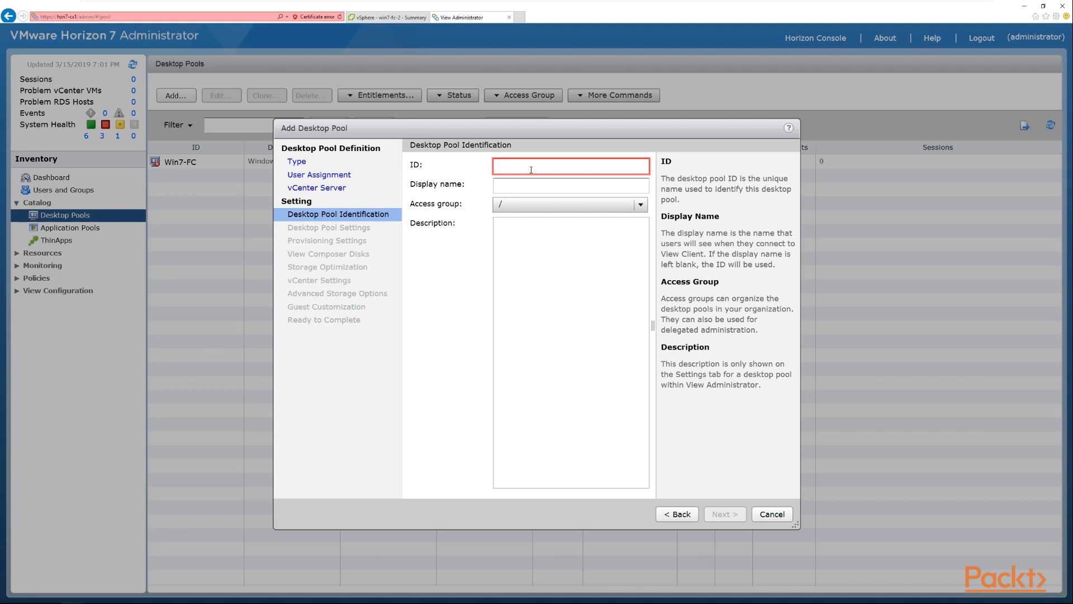
type("Win")
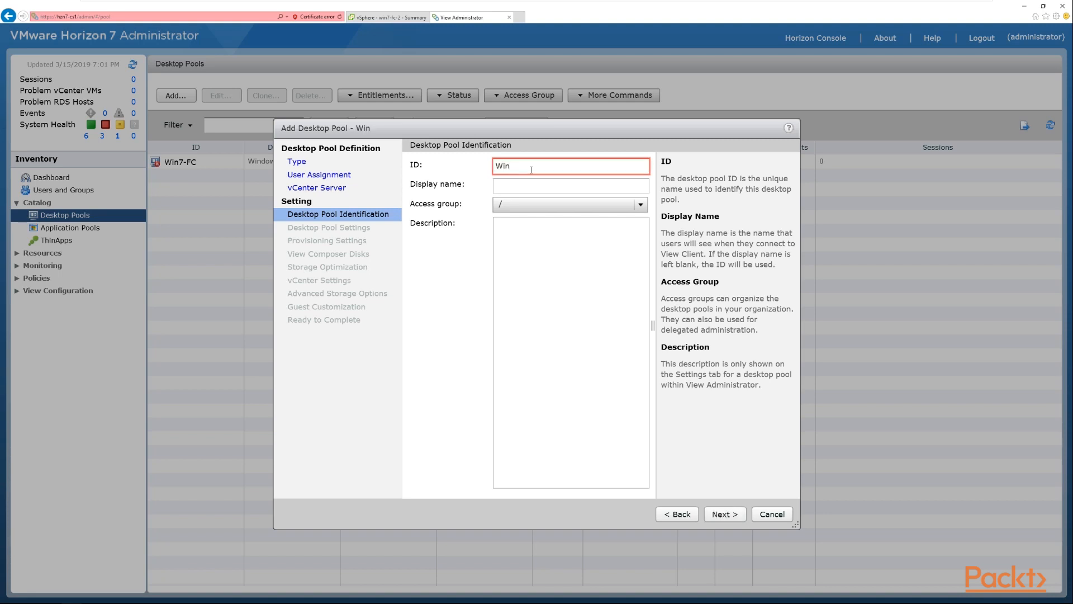
type("10-LC")
left_click(529, 188)
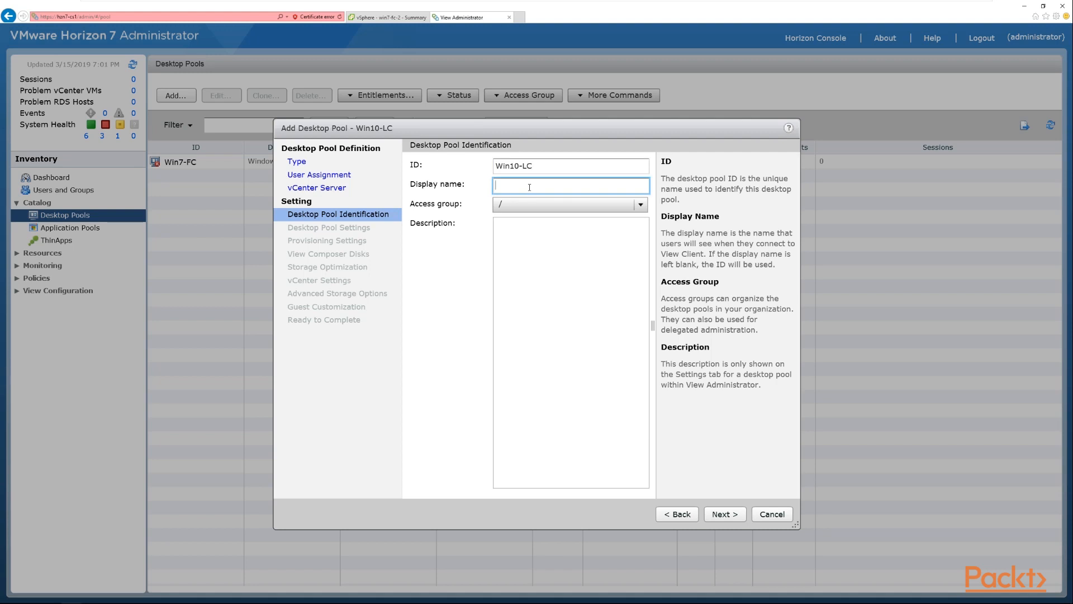
type("Windows 10 - LC")
left_click(638, 205)
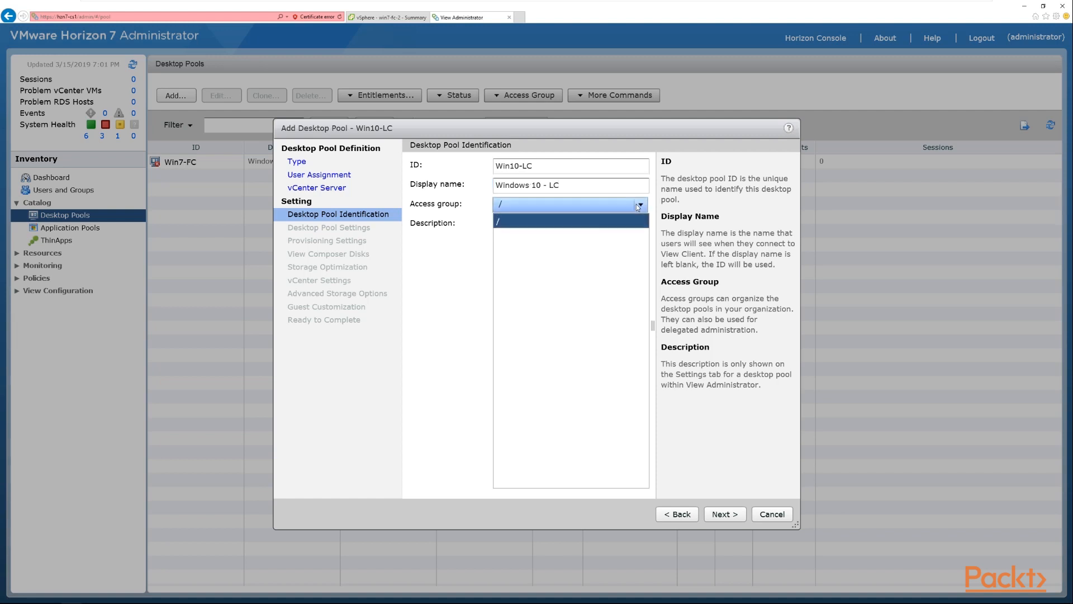
left_click(629, 222)
left_click(617, 235)
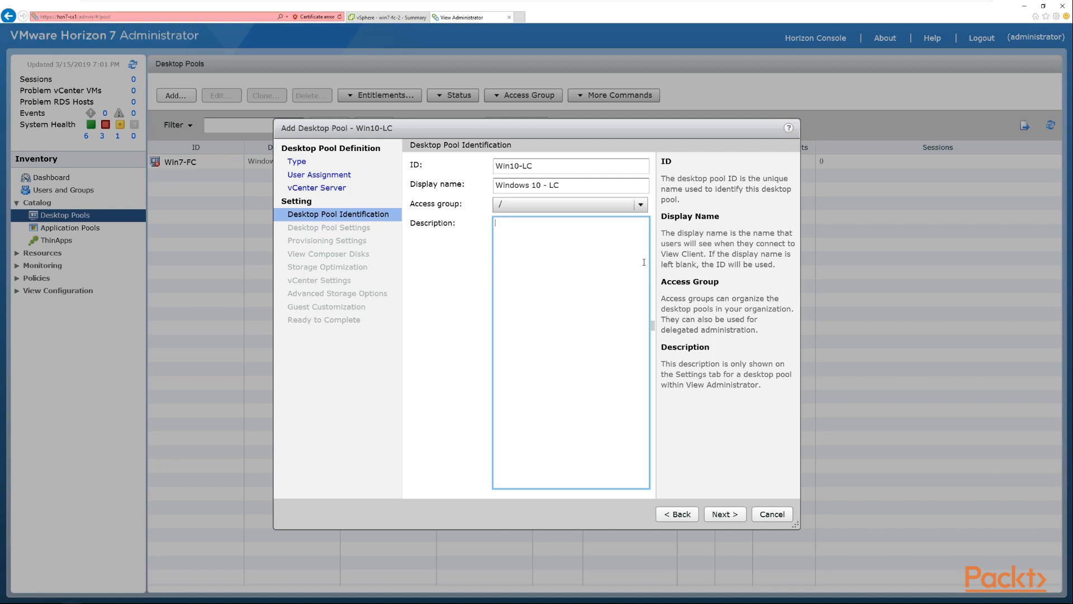
left_click(733, 514)
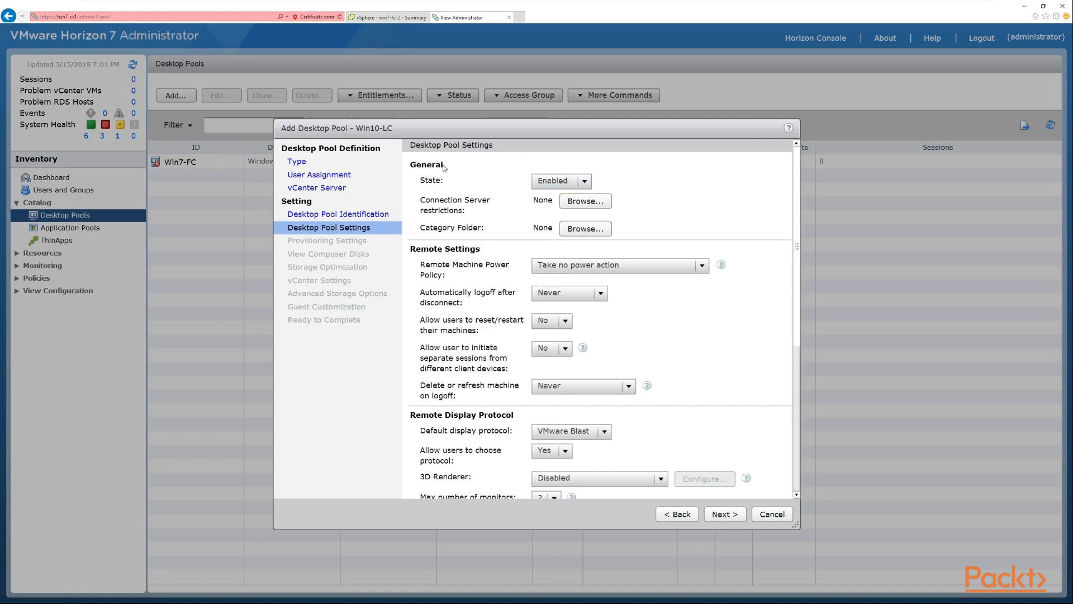
Review the pool's state choices and tag-based Connection Server restrictions, keeping the state Enabled and applying no restriction.
left_click(584, 182)
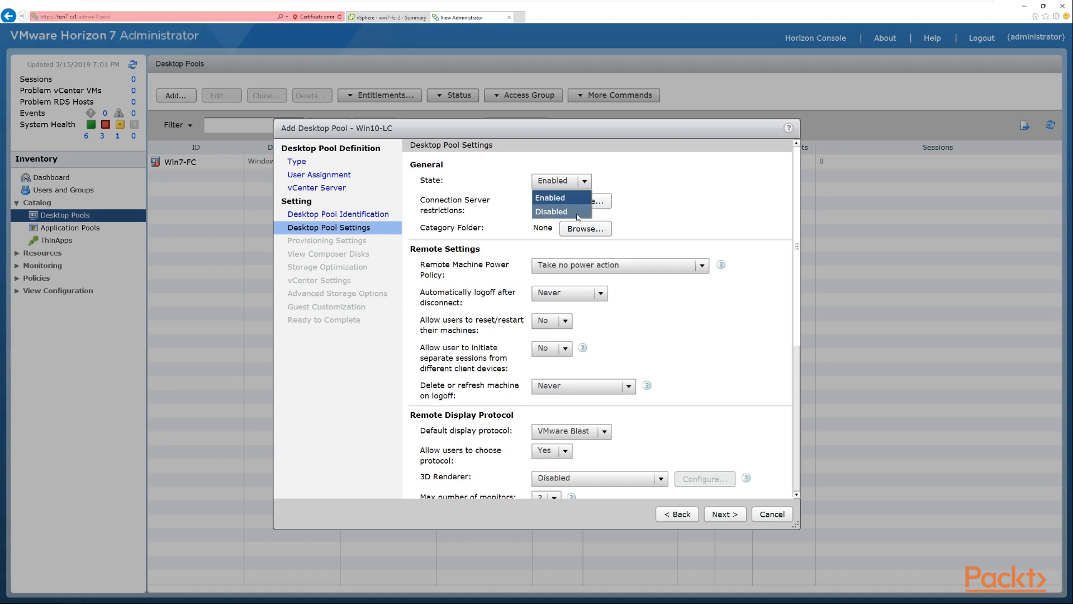
left_click(580, 200)
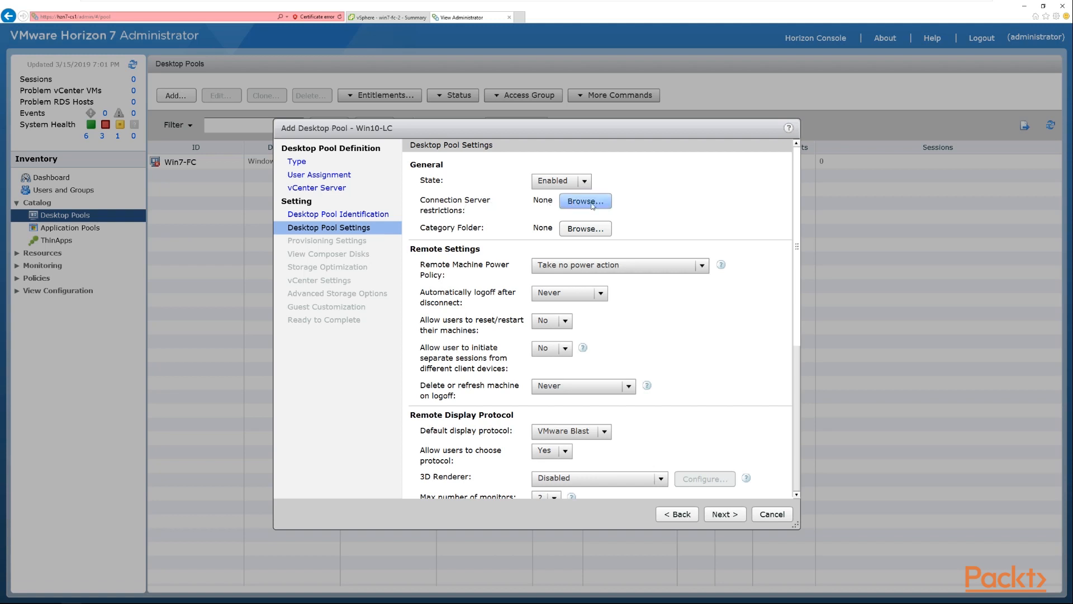
left_click(590, 203)
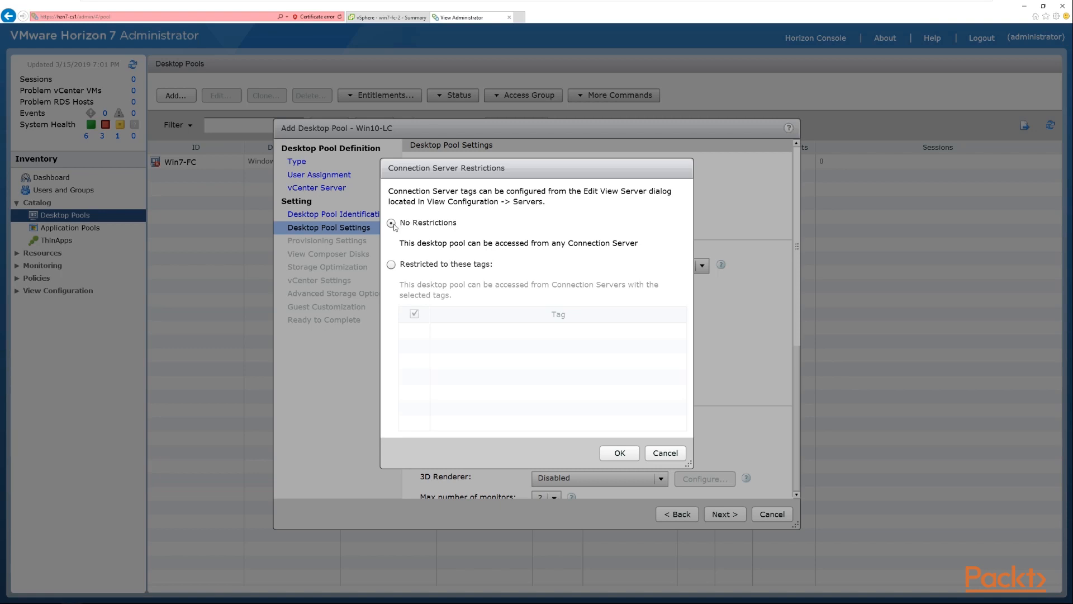
left_click(391, 265)
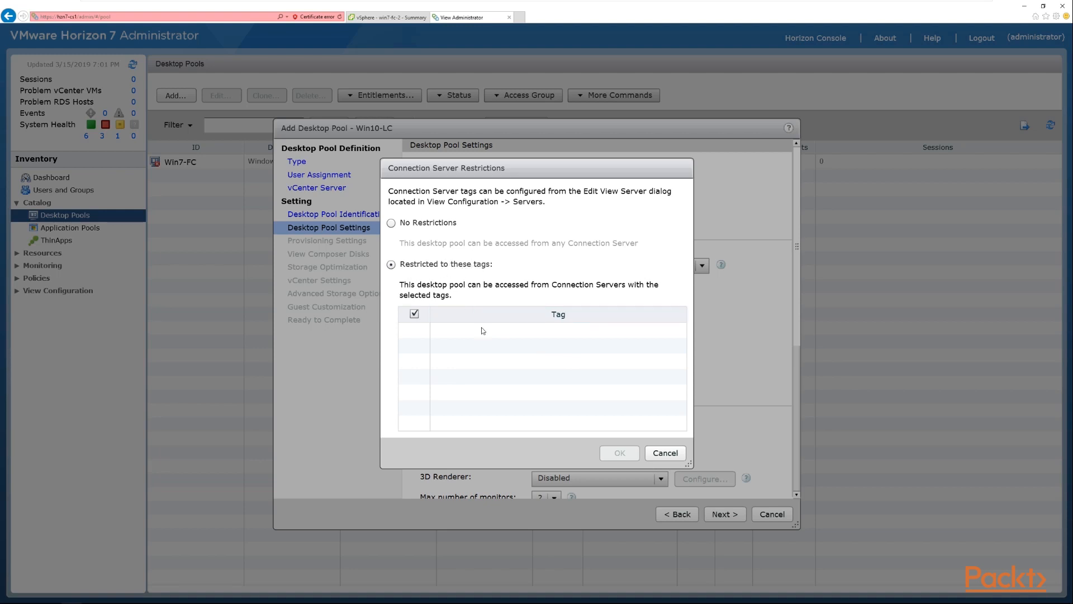
left_click(676, 454)
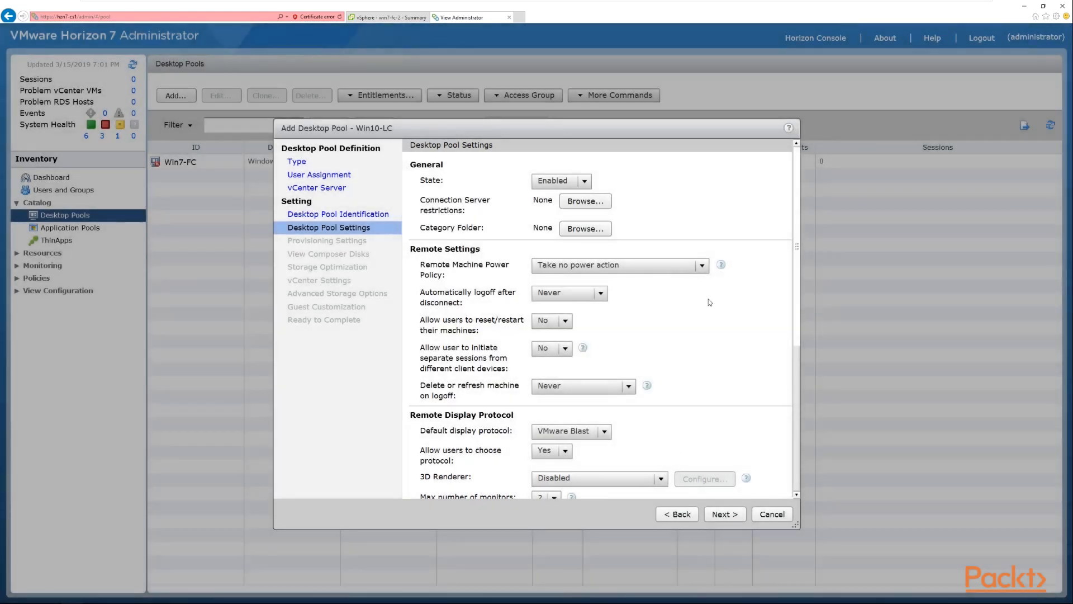
Try placing the pool in the / category folder with StartMenu/Launcher and Desktop shortcuts, and discard the choice.
left_click(586, 228)
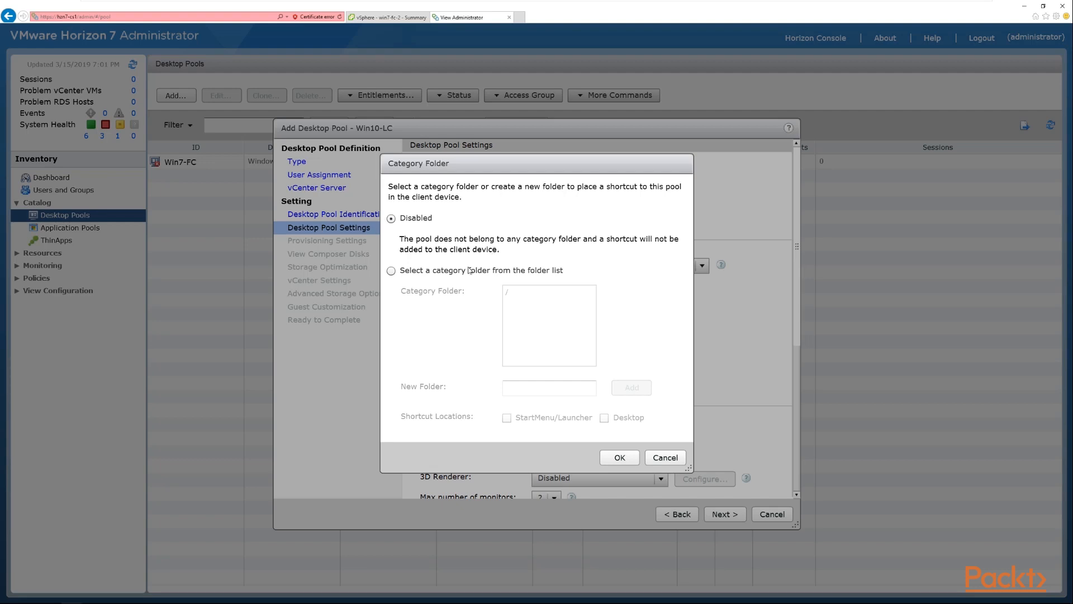
left_click(392, 271)
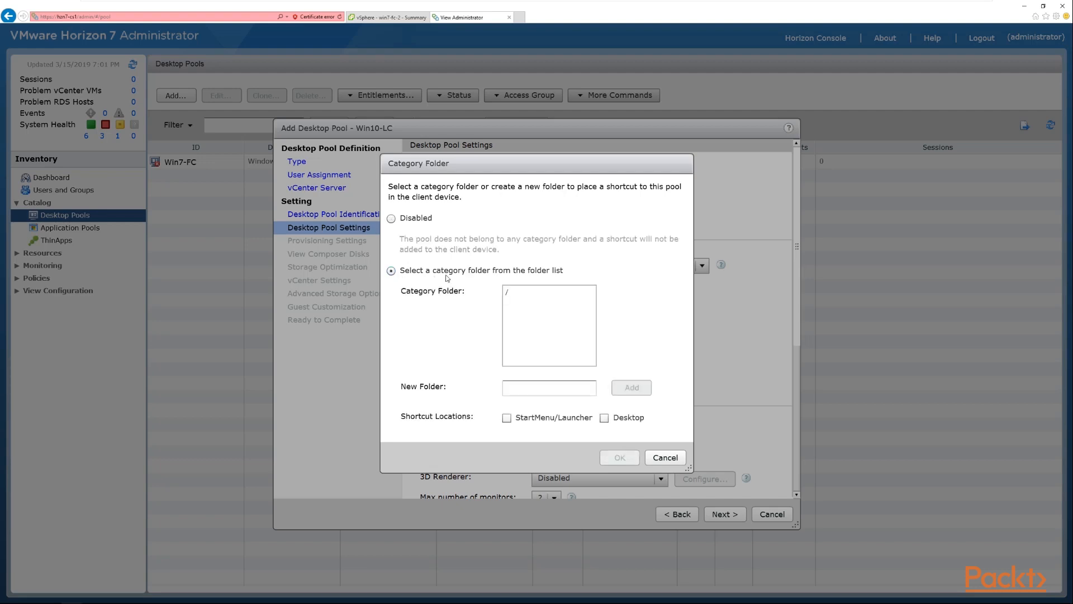
left_click(554, 293)
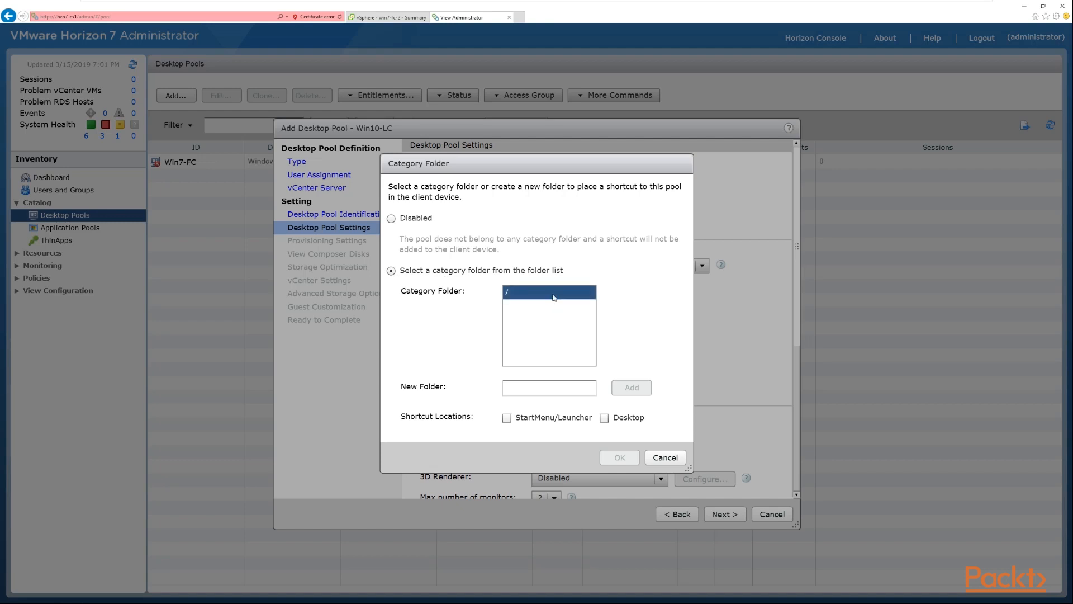
left_click(569, 393)
left_click(443, 425)
double_click(475, 418)
left_click(506, 417)
left_click(608, 419)
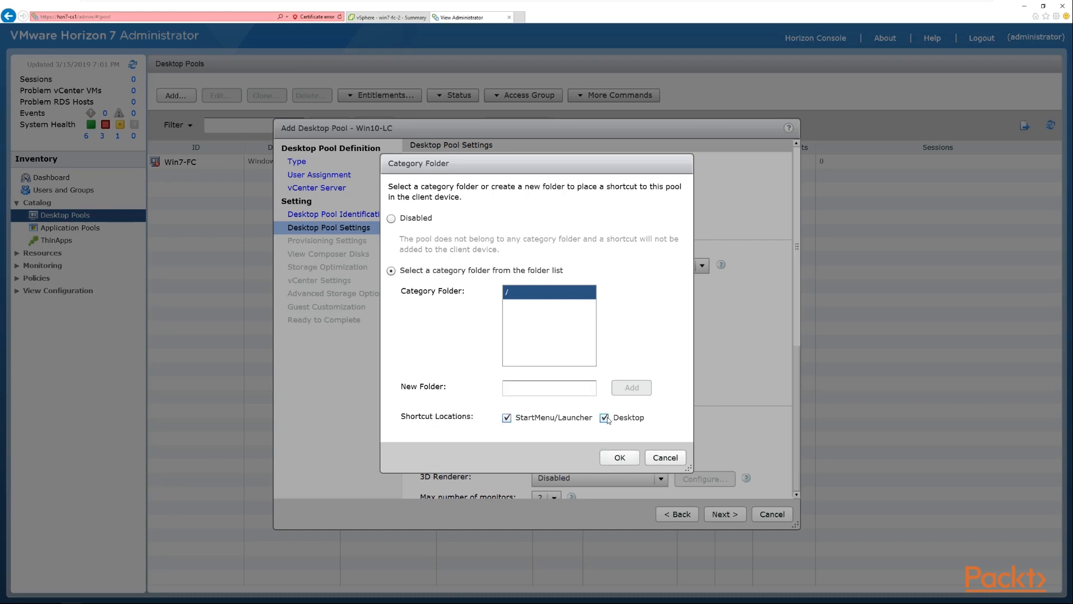
left_click(661, 458)
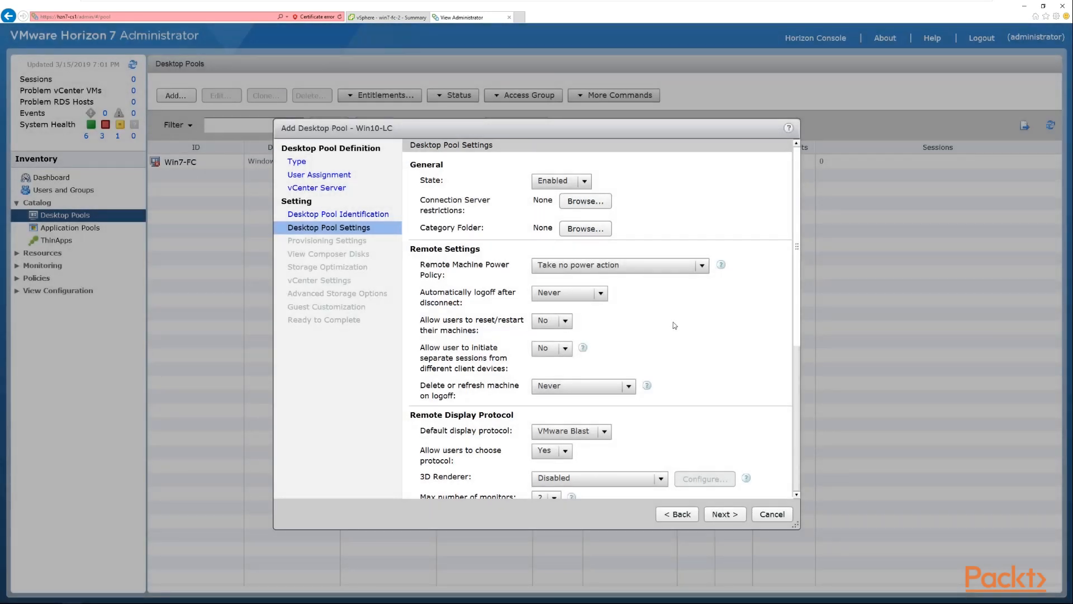
Review the remote machine power policy choices and keep Take no power action.
scroll(671, 336, "down", 1)
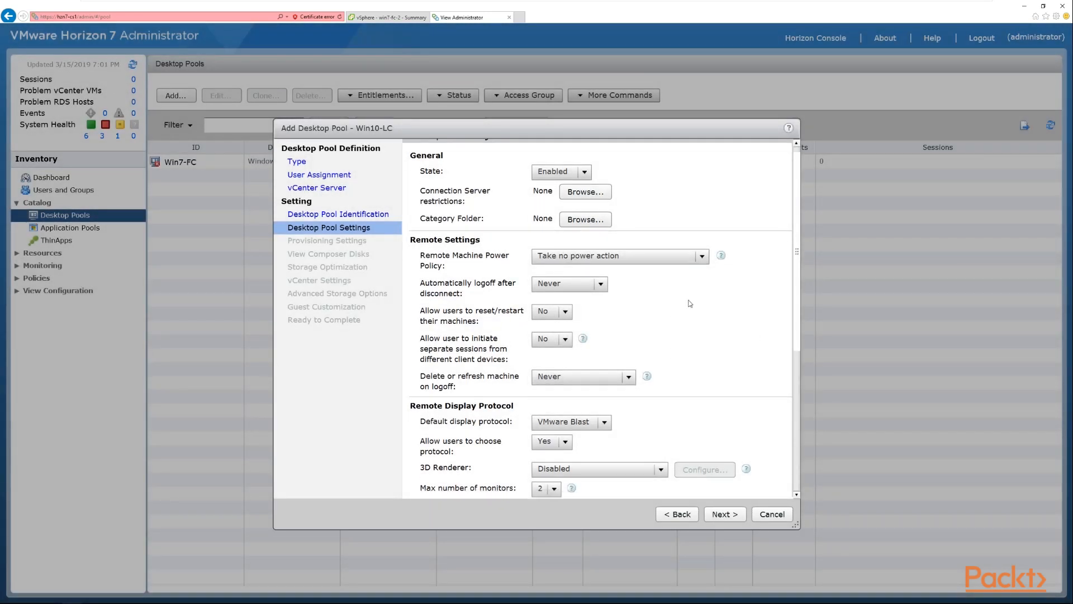
left_click(702, 257)
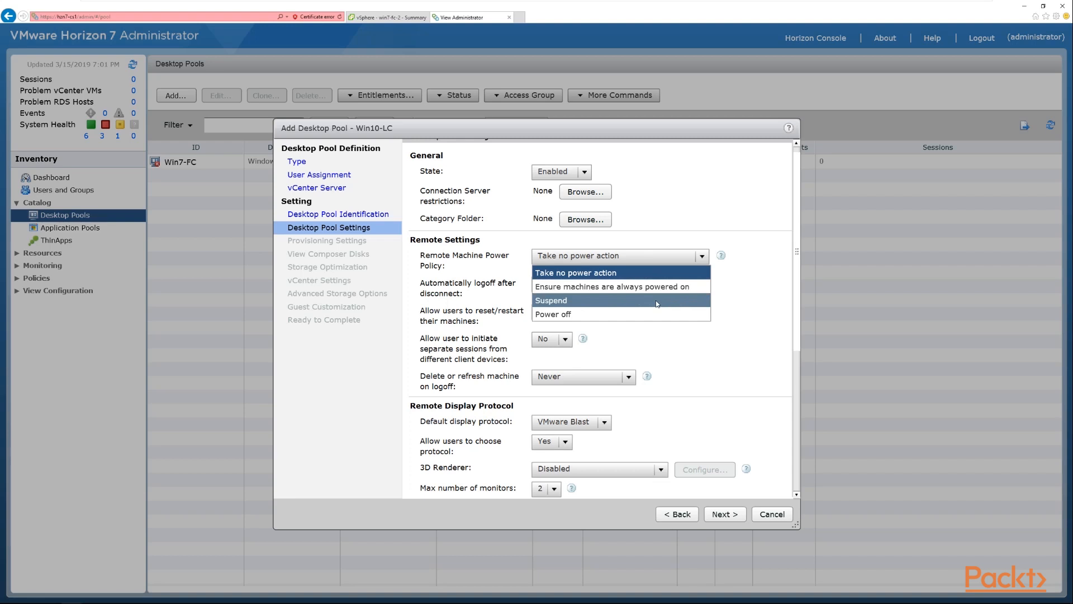
left_click(602, 276)
scroll(581, 330, "down", 1)
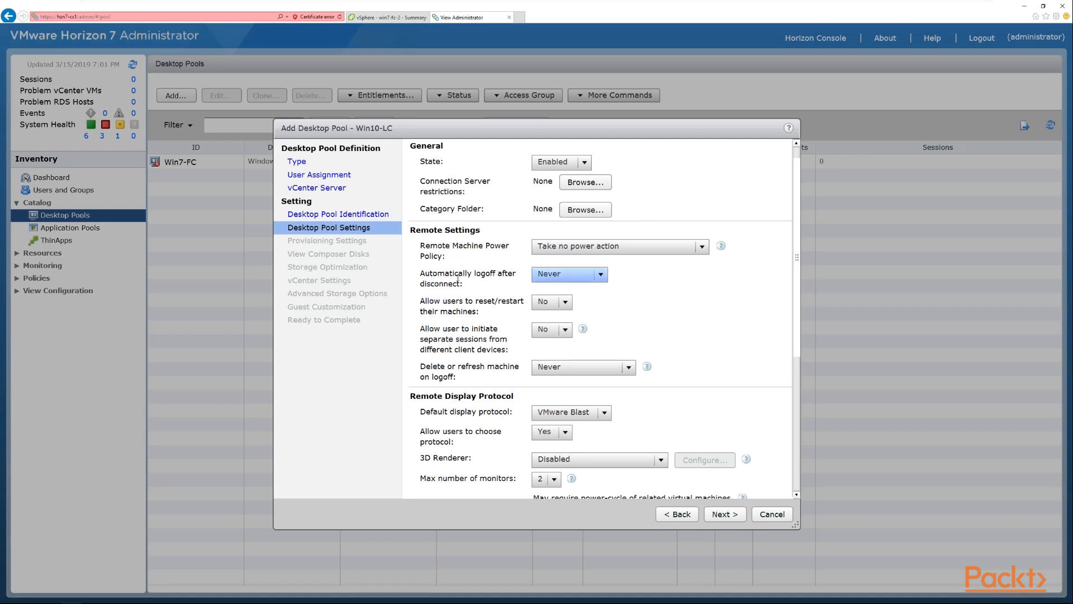
Try the After... option for automatic logoff after disconnect, and return the setting to Never.
left_click(601, 274)
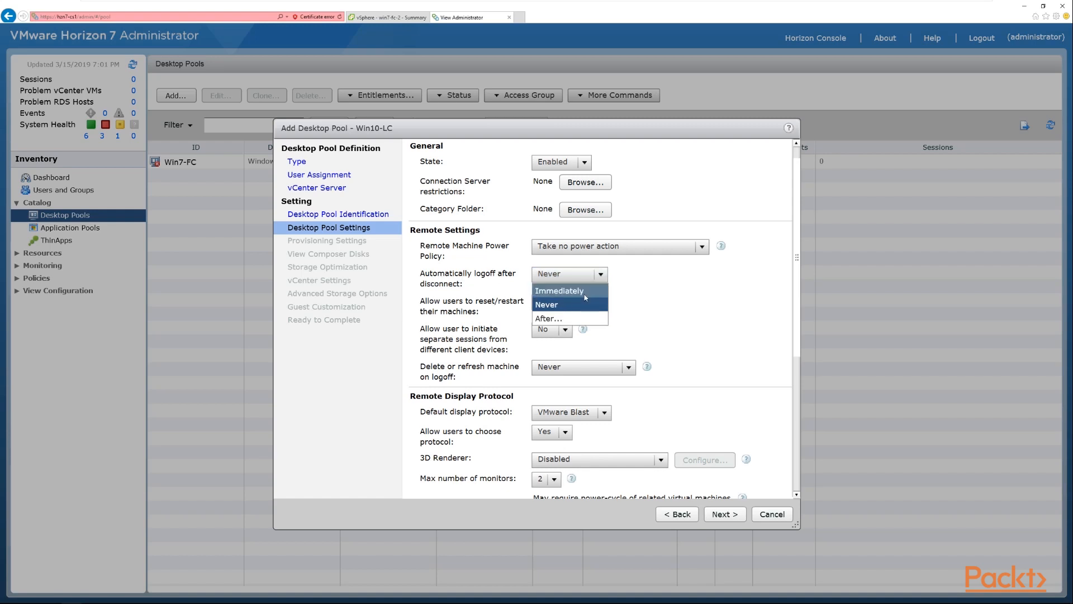
left_click(553, 318)
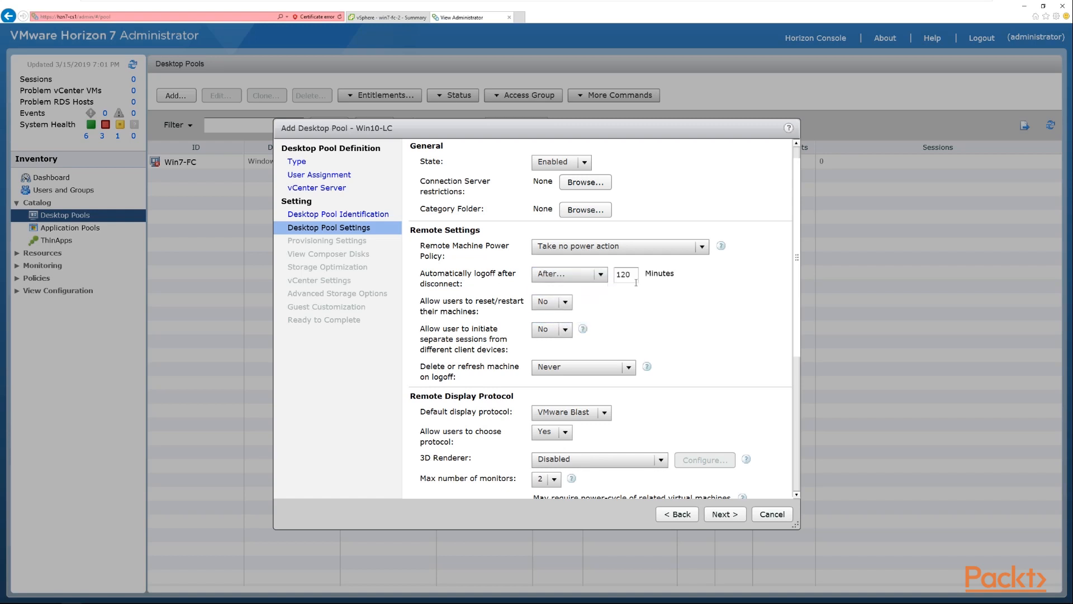
left_click(600, 275)
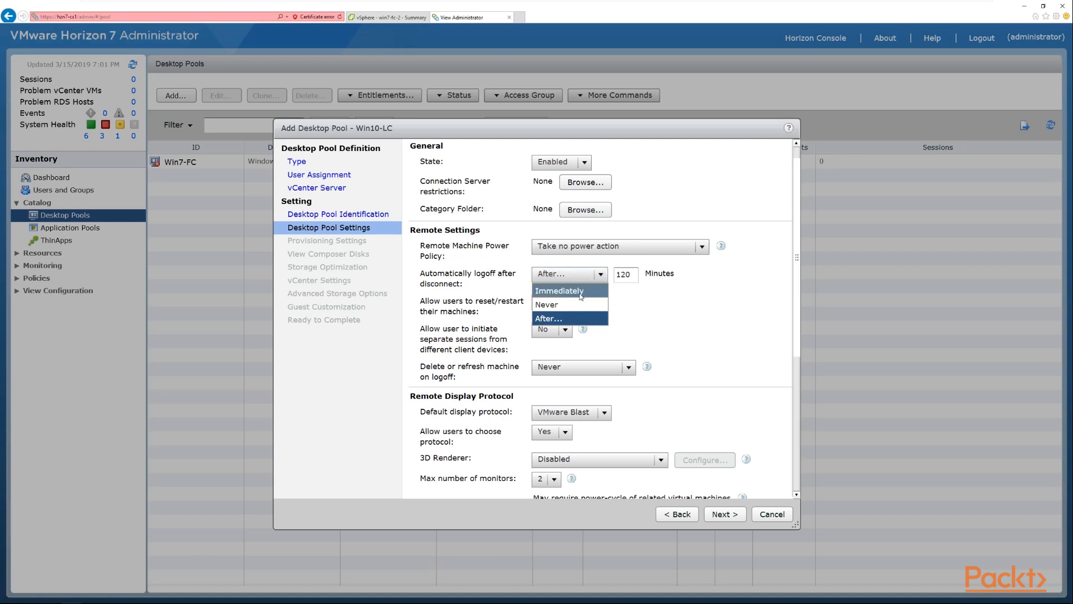
left_click(568, 307)
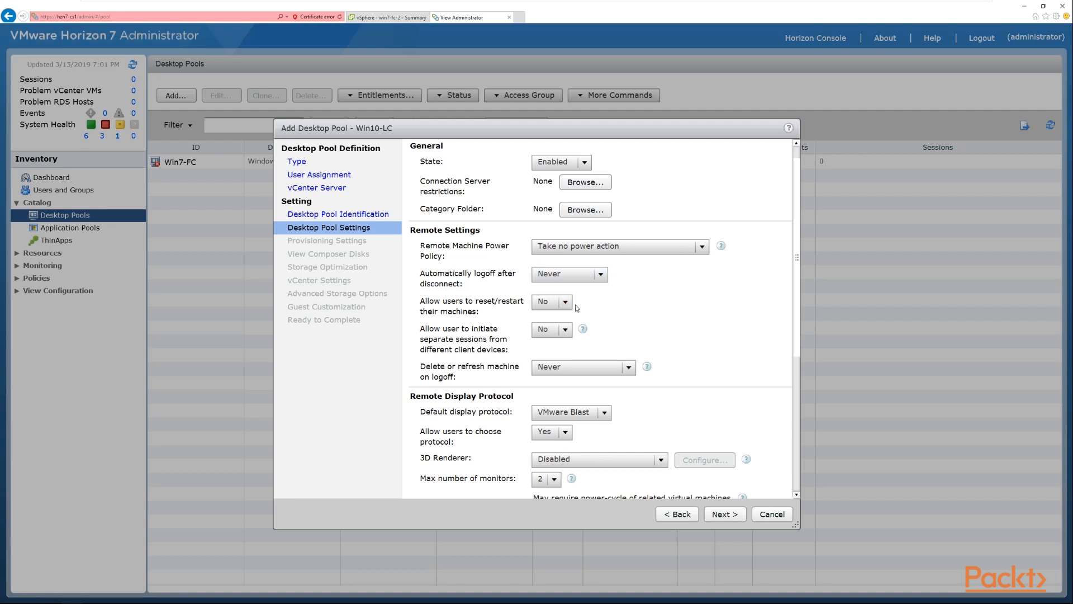
Check the choices for allowing users to reset or restart their machines, keeping the setting at No.
left_click(565, 303)
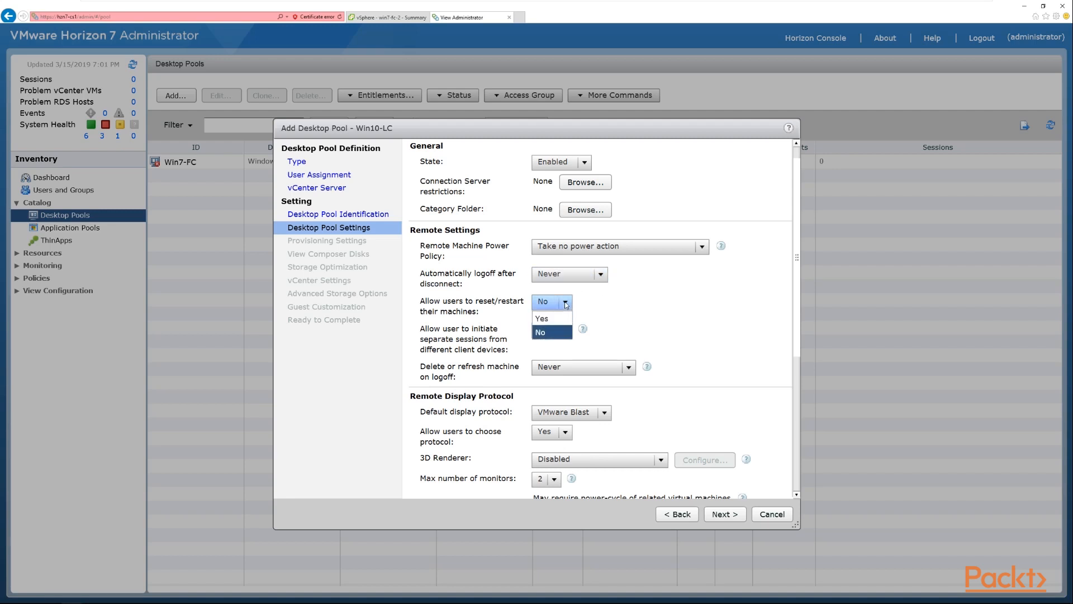
left_click(559, 321)
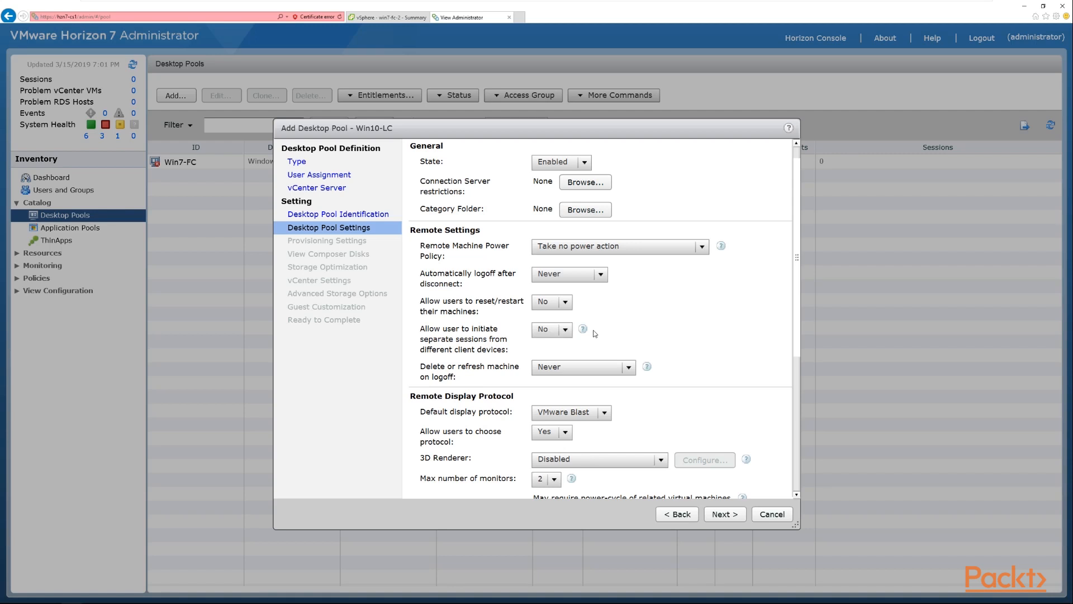
scroll(664, 332, "down", 1)
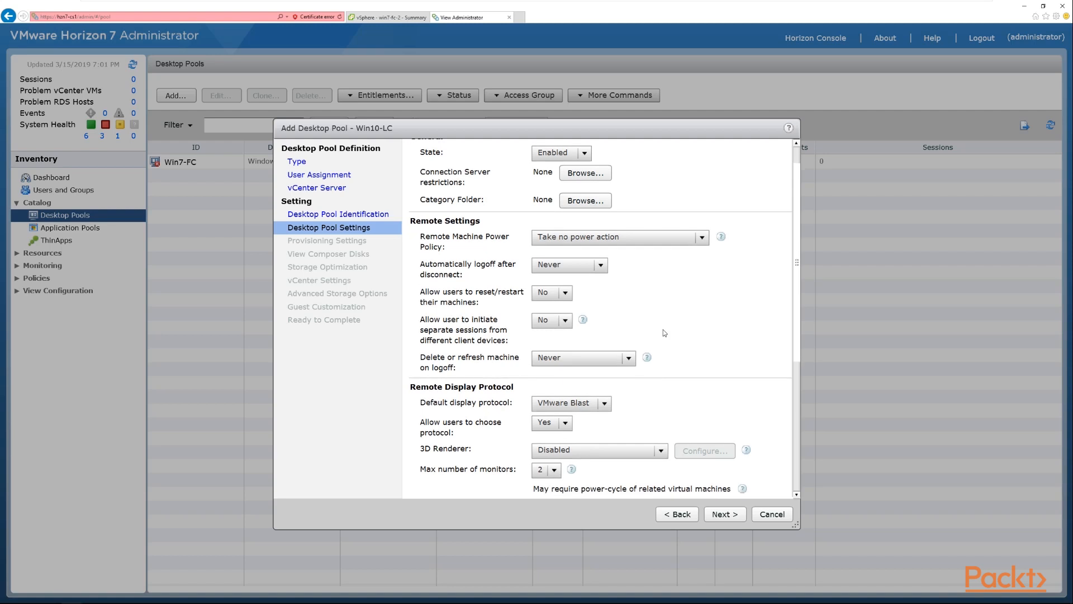
scroll(664, 333, "down", 1)
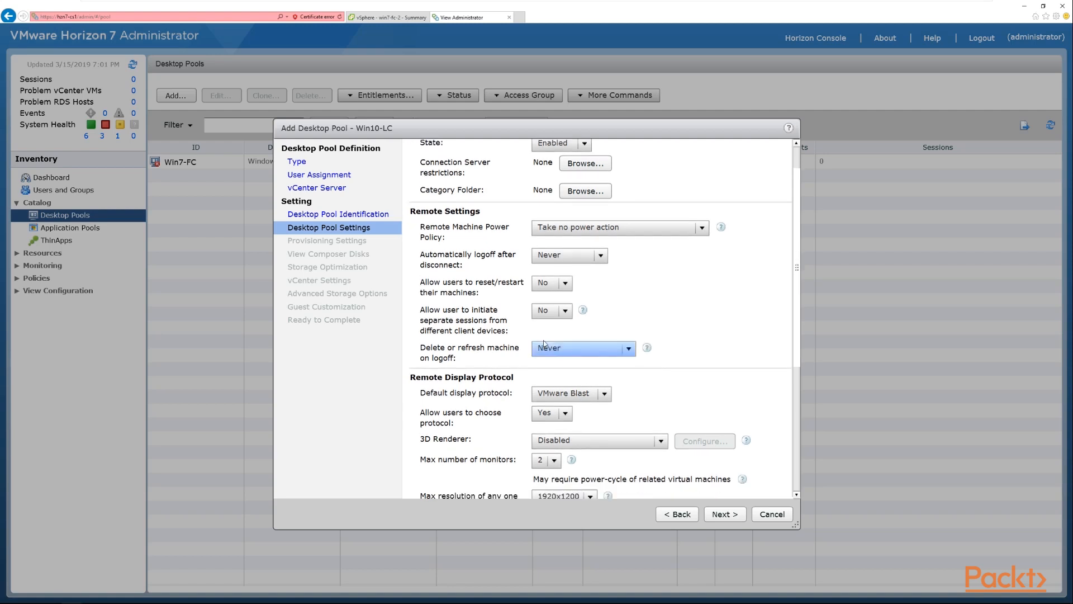
Check the choices for deleting or refreshing machines on logoff, keeping the setting at Never.
left_click(629, 350)
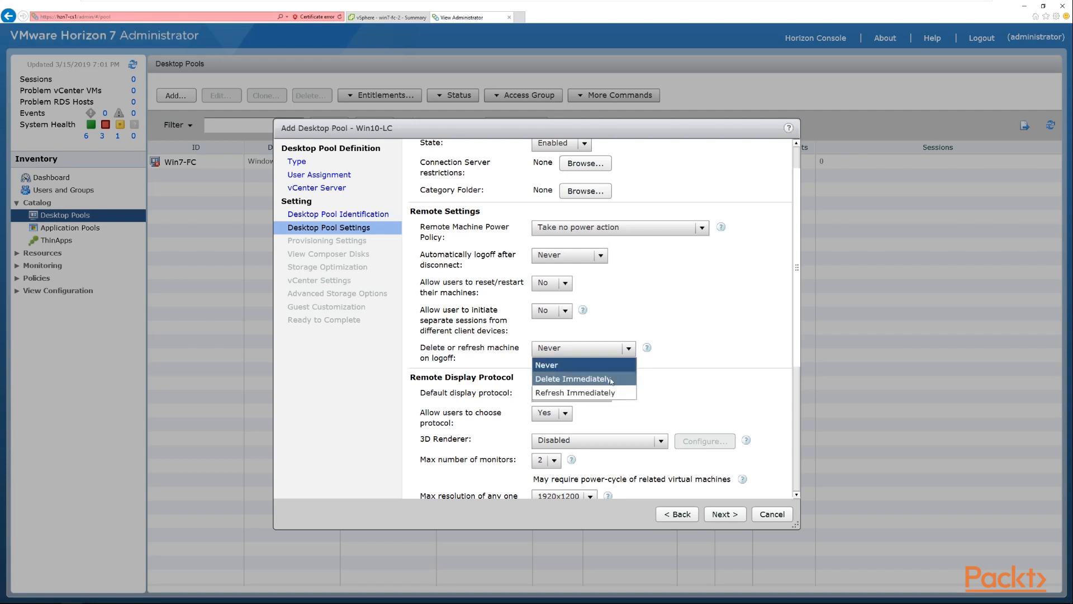
left_click(697, 382)
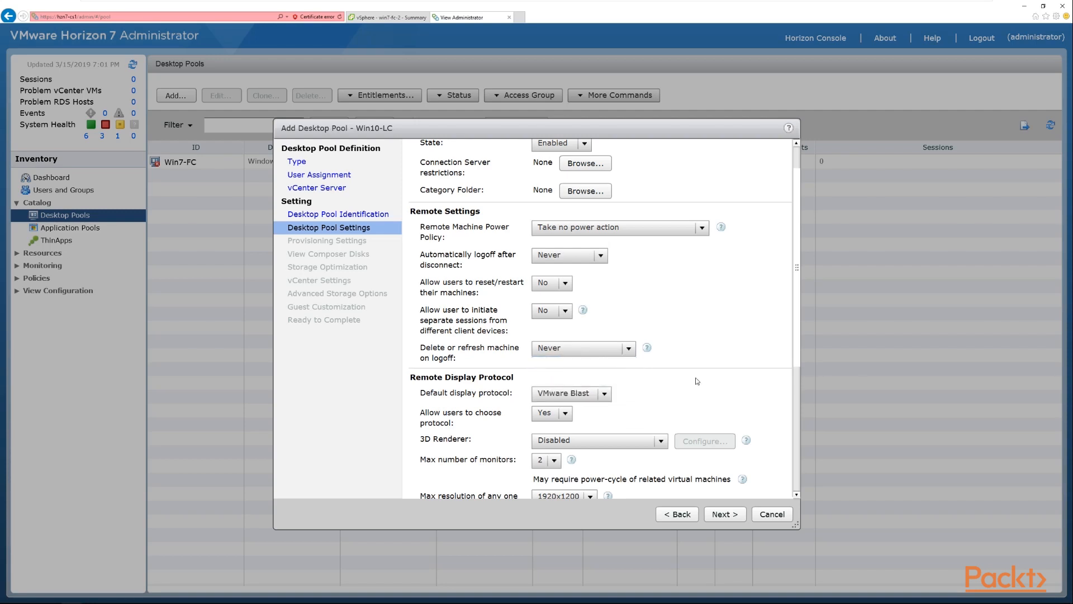
Review the default display protocol choices and whether users may choose the protocol, keeping VMware Blast and Yes.
scroll(705, 374, "down", 5)
scroll(707, 352, "down", 3)
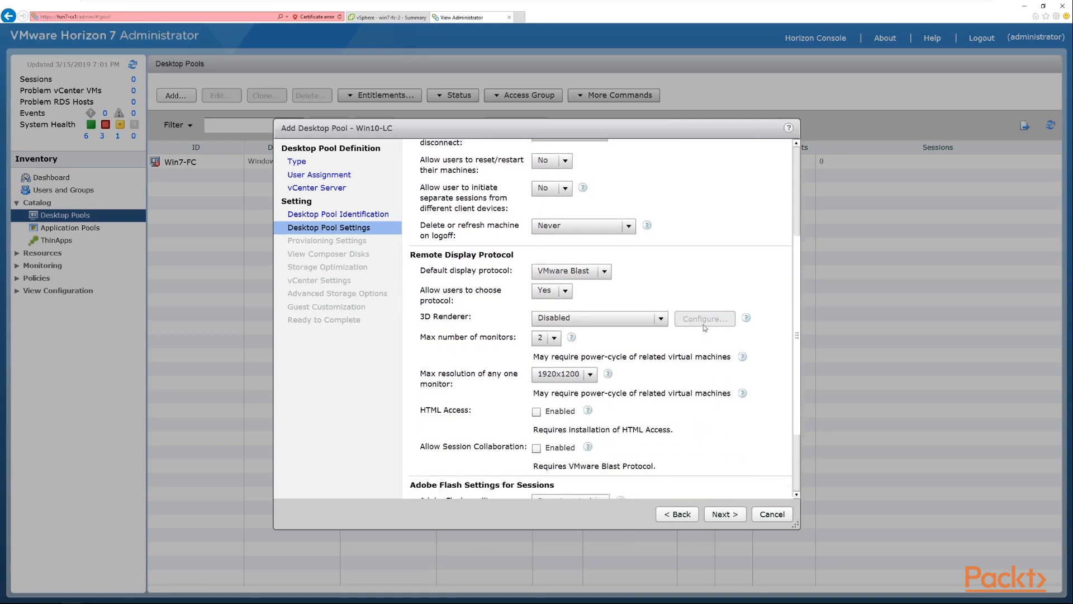
left_click(604, 206)
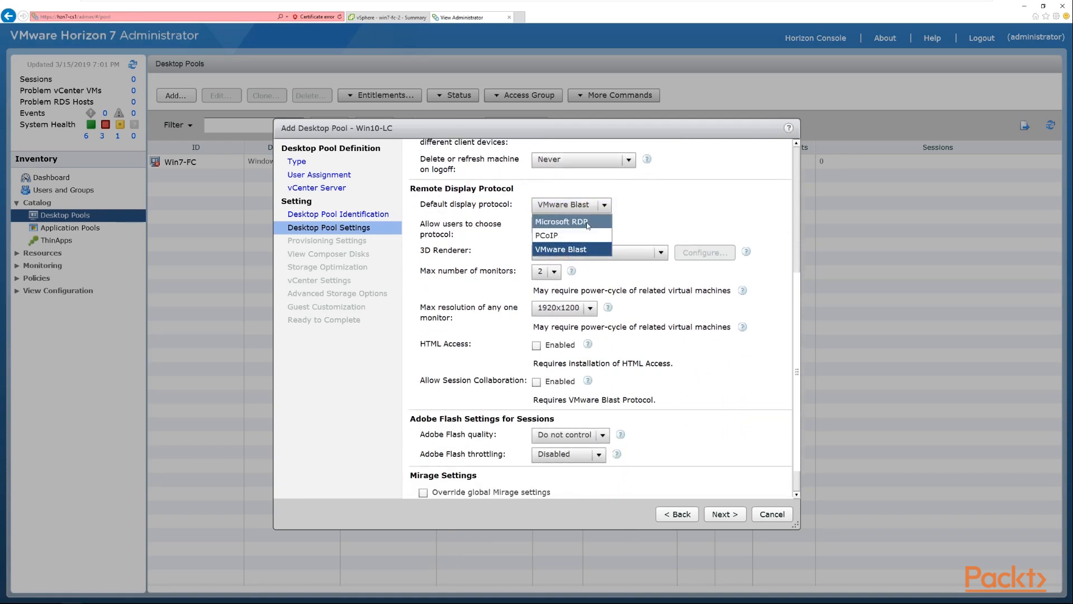
left_click(638, 227)
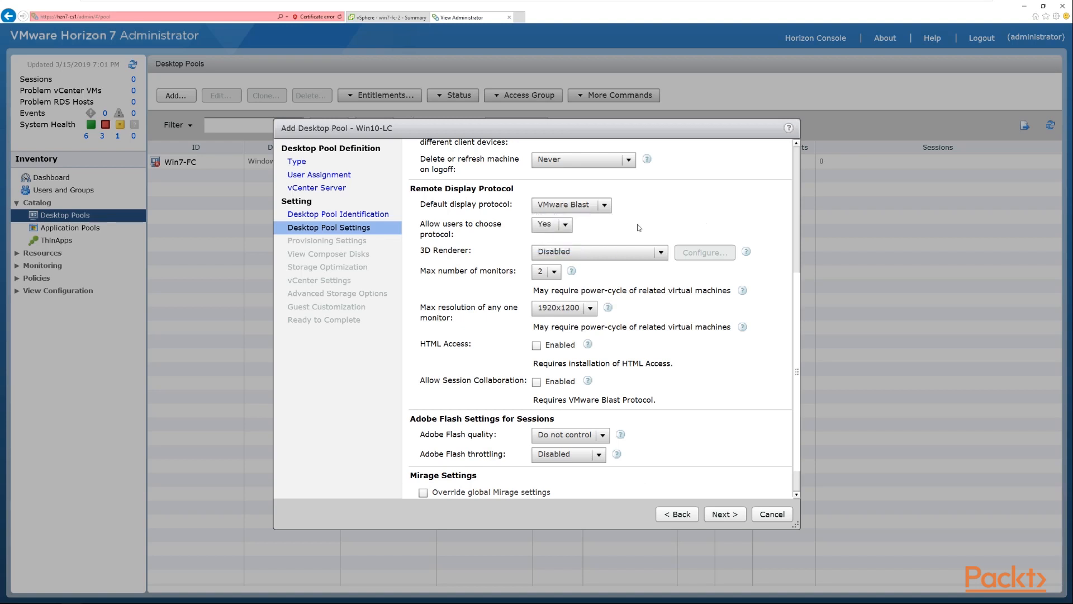
left_click(562, 229)
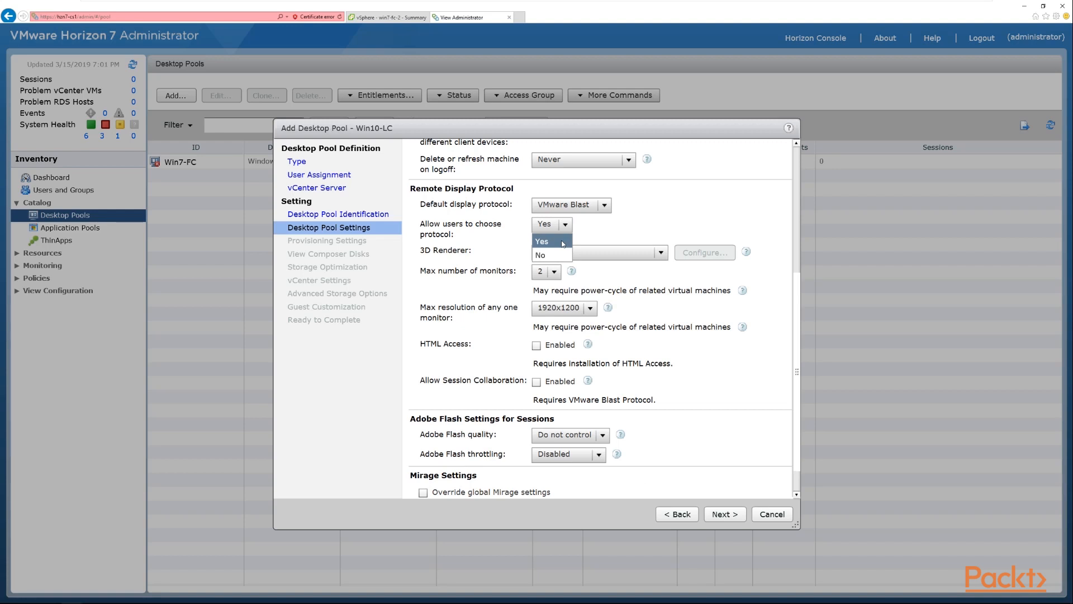
Try PCoIP as the default display protocol, and return the setting to VMware Blast.
left_click(603, 206)
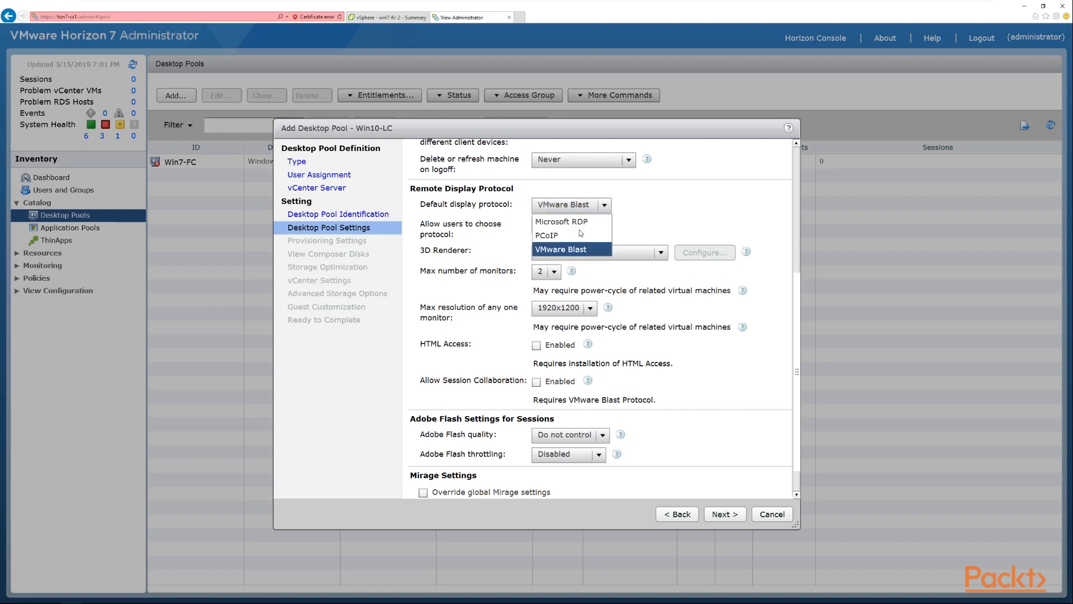
left_click(571, 235)
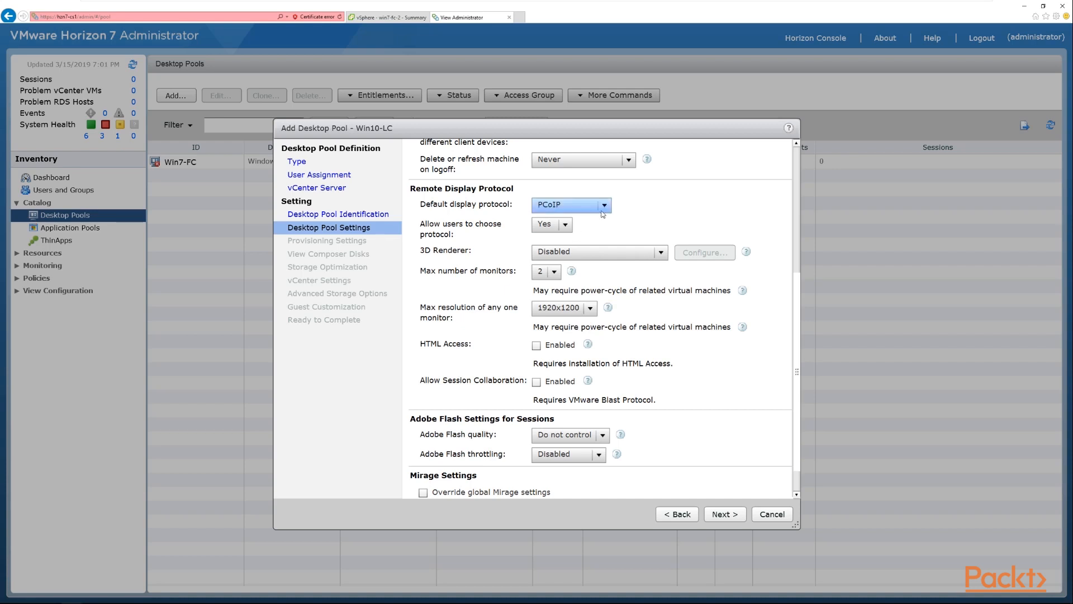
left_click(566, 225)
left_click(567, 226)
left_click(603, 207)
left_click(561, 249)
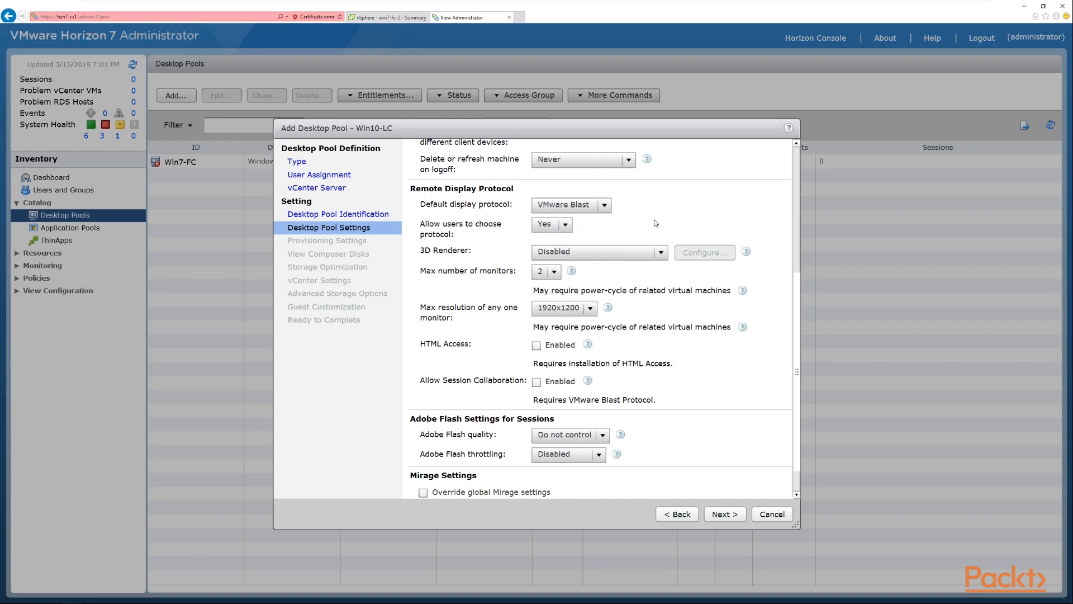
Try the Software 3D renderer, set it to Automatic instead, and keep the maximum number of monitors at 2.
left_click(659, 253)
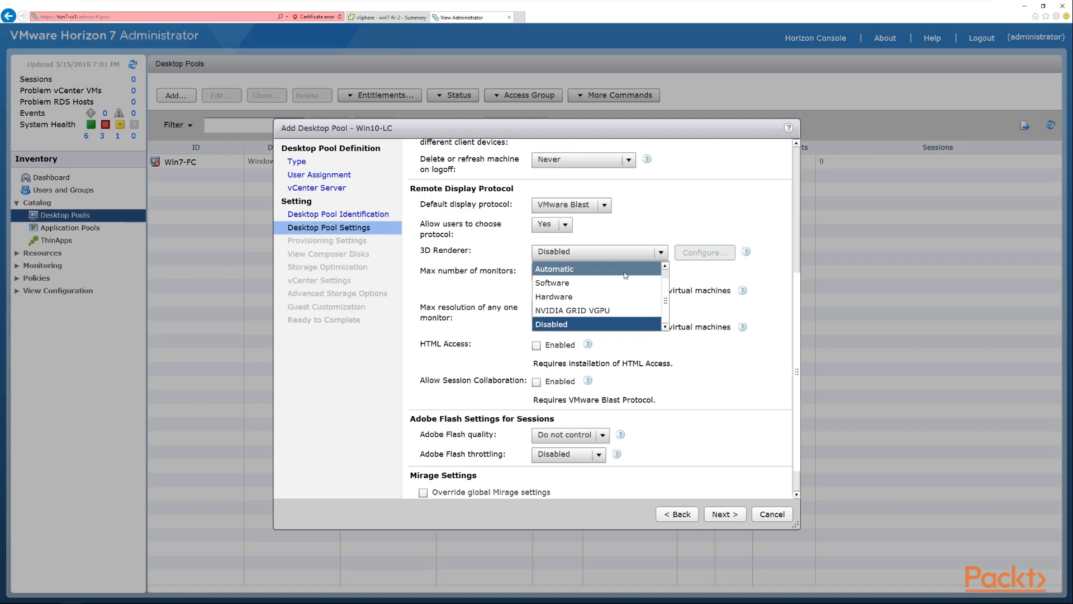
left_click(612, 284)
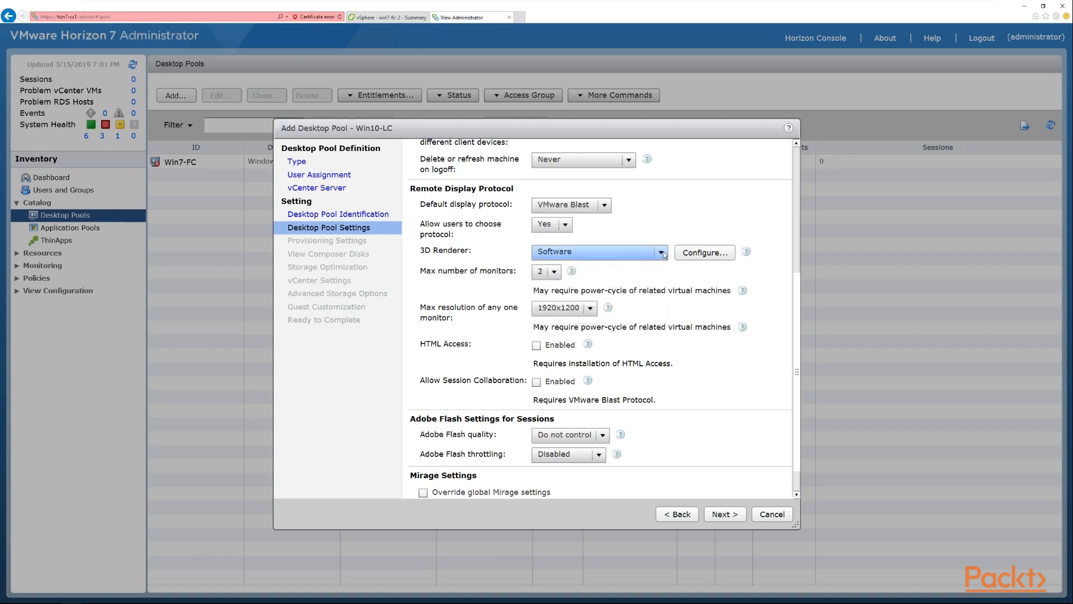
left_click(663, 255)
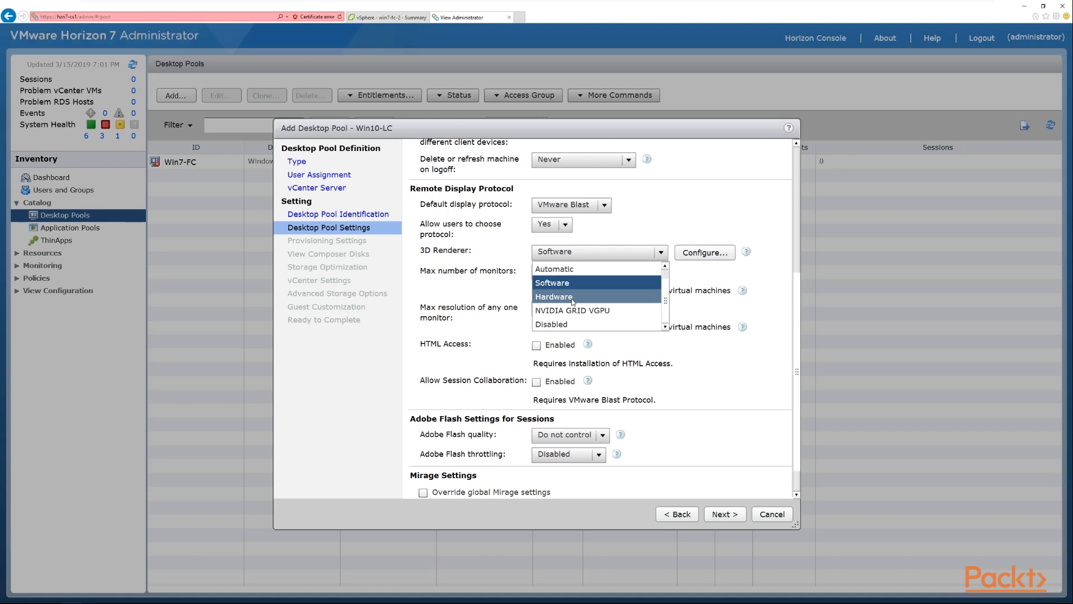
left_click(581, 269)
left_click(554, 271)
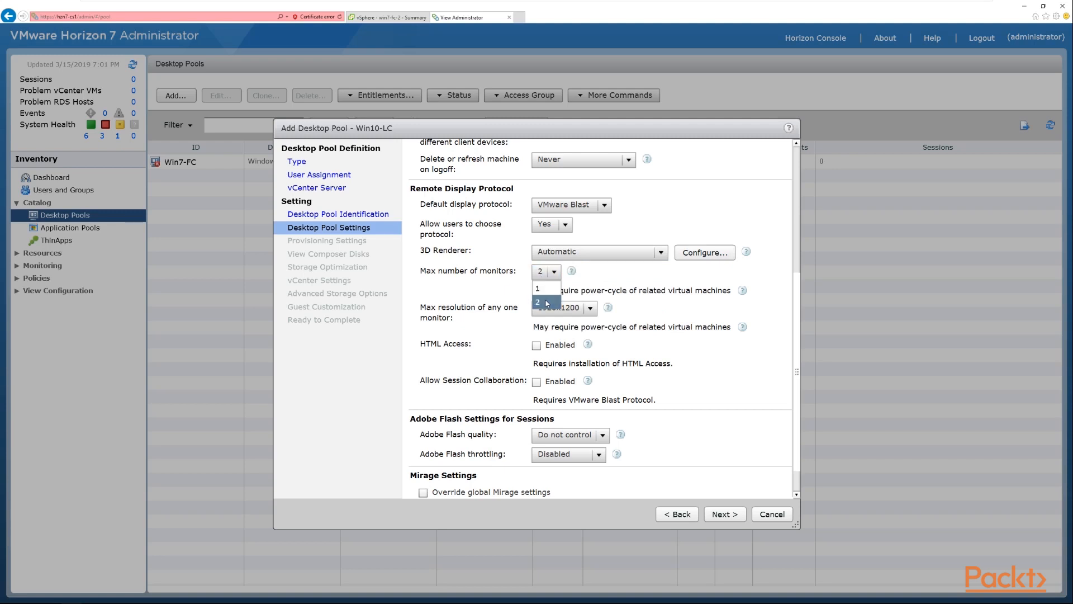
left_click(546, 302)
Try the Hardware 3D renderer with 2 monitors, and return the renderer to Automatic.
left_click(661, 253)
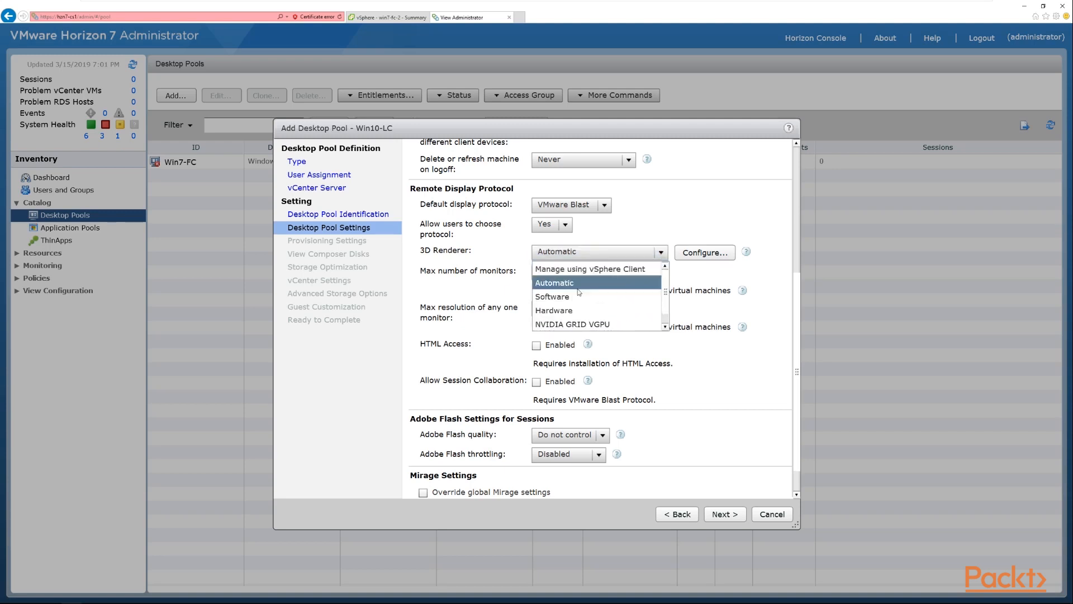
left_click(553, 312)
left_click(548, 274)
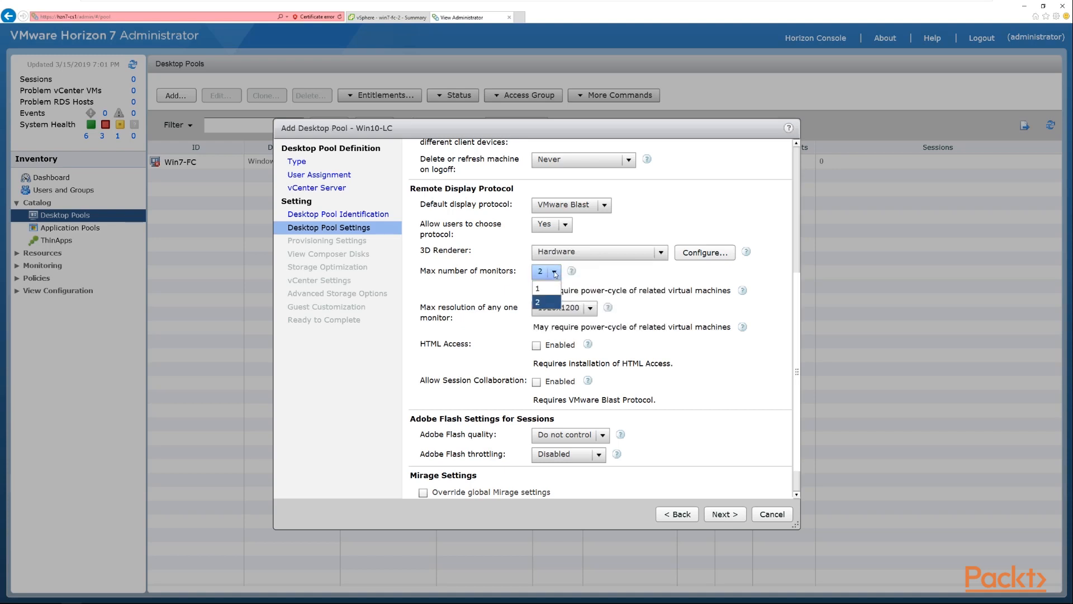
left_click(547, 302)
left_click(620, 257)
scroll(615, 268, "up", 1)
left_click(601, 273)
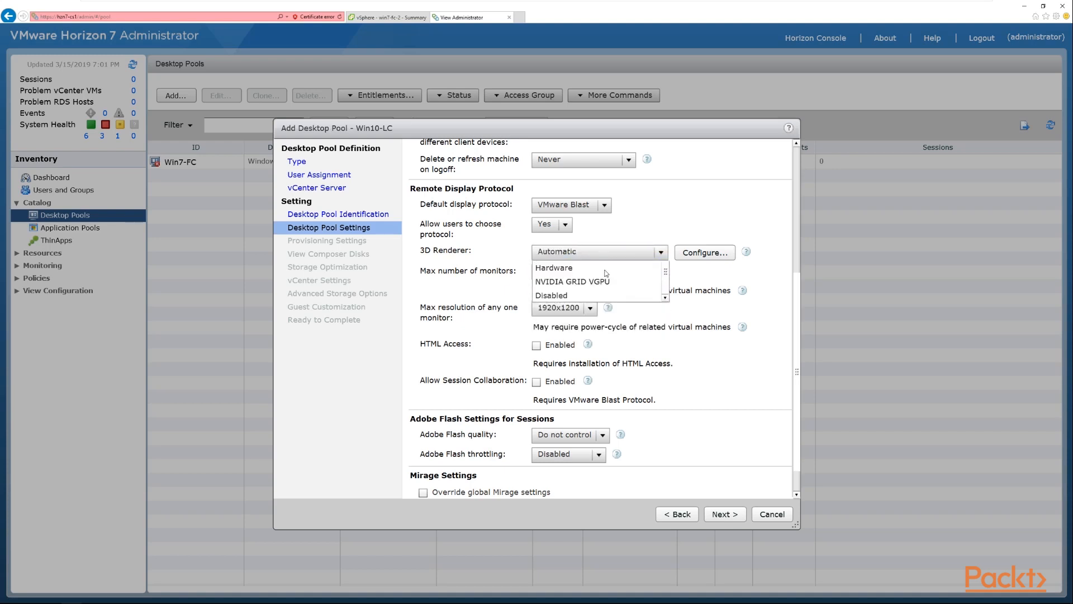
Review the VRAM size settings for 3D guests without changing them, and check the maximum resolution choices, keeping 1920x1200.
left_click(705, 255)
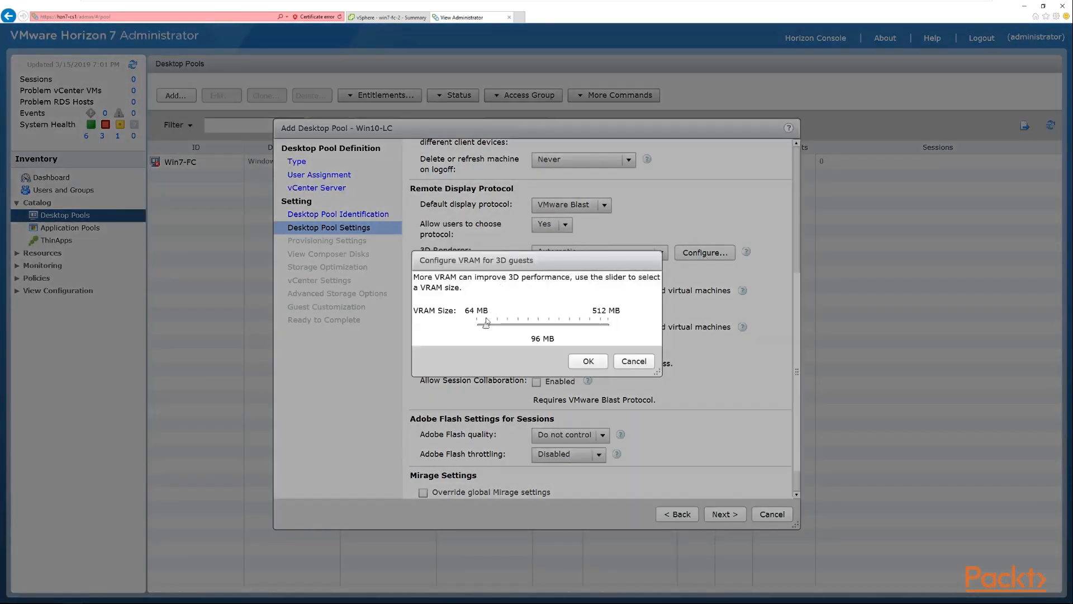
left_click(641, 363)
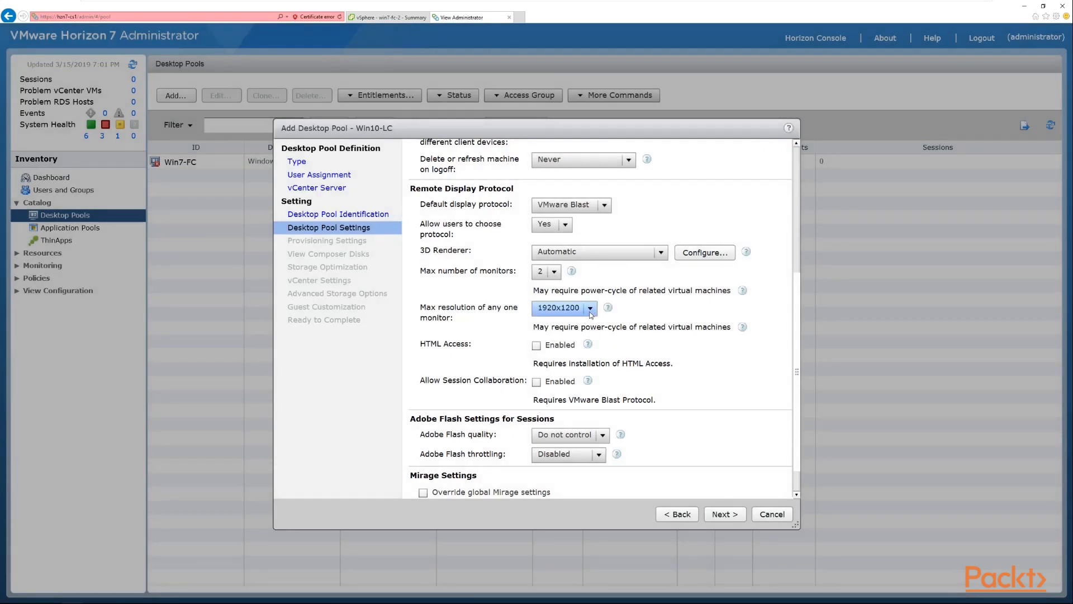
left_click(594, 311)
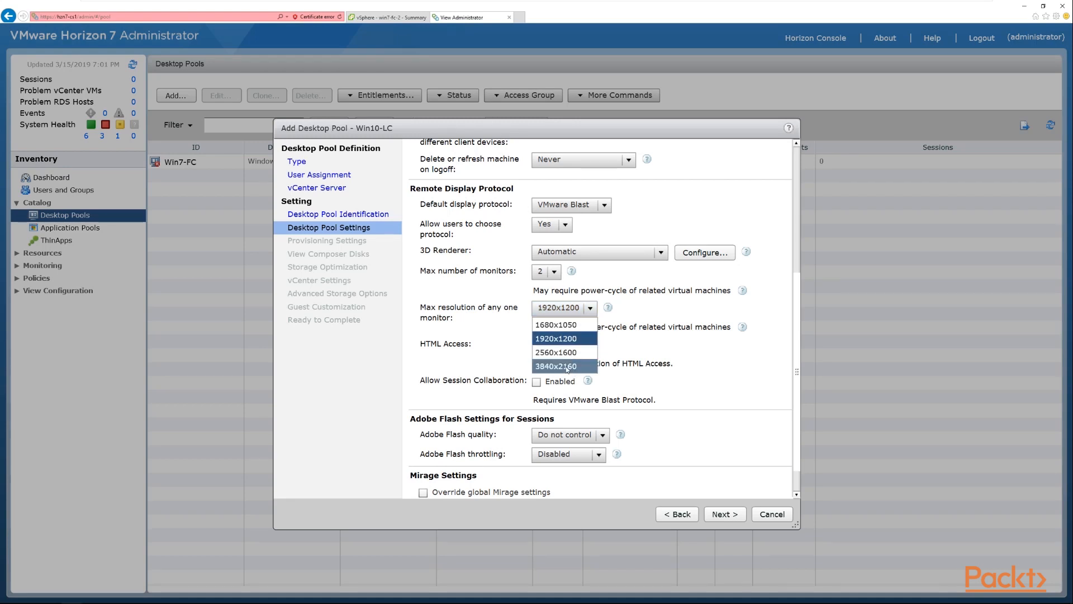
left_click(658, 312)
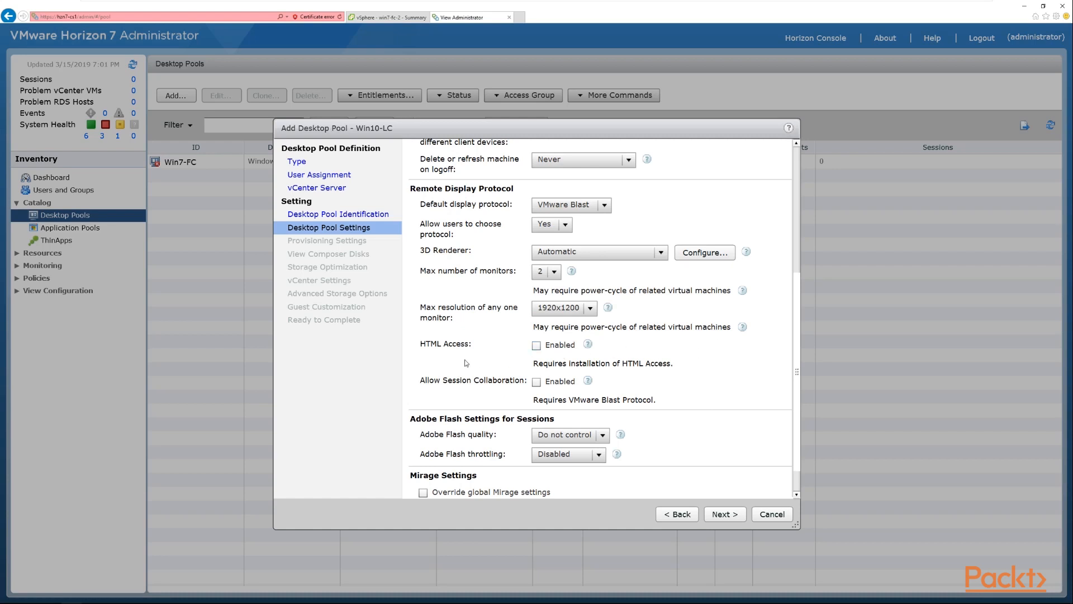
Review the HTML Access and session collaboration options and their requirements, leaving both disabled.
left_click_drag(426, 345, 456, 344)
left_click(536, 346)
scroll(664, 367, "down", 1)
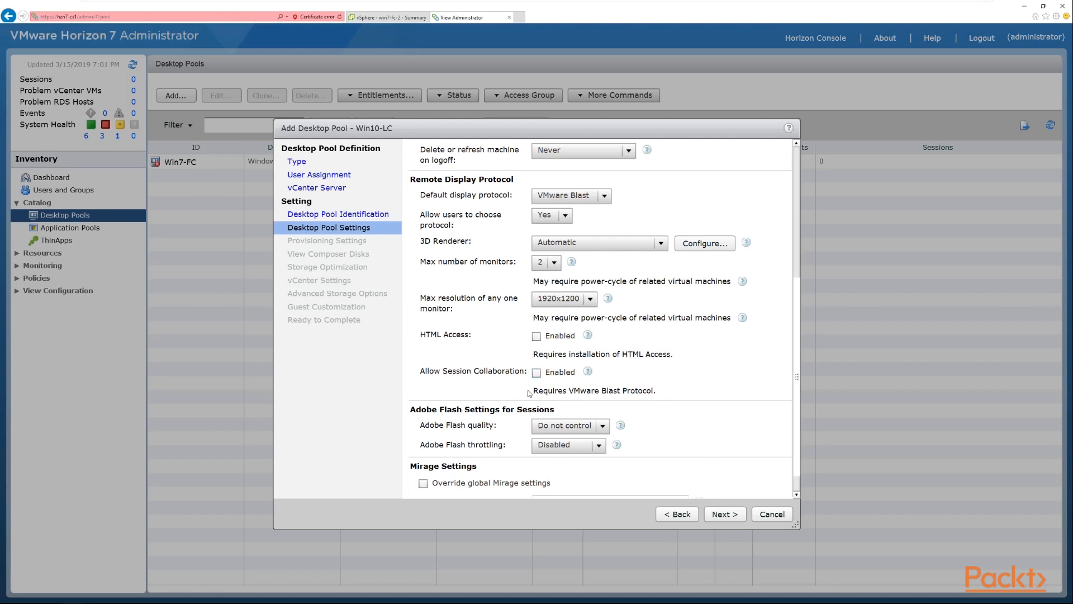
left_click_drag(535, 392, 665, 389)
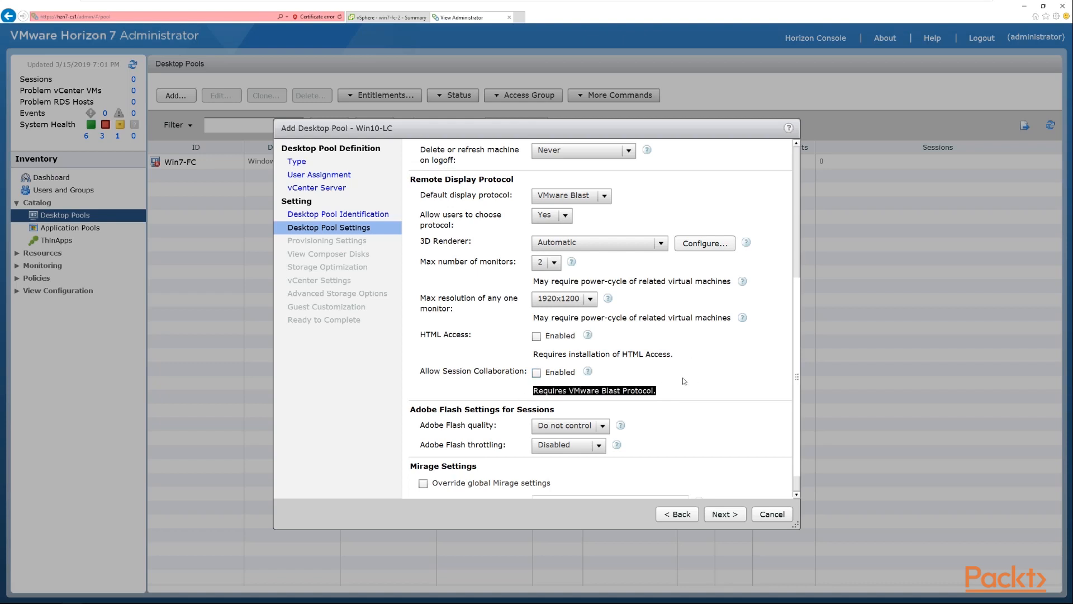
Enable session collaboration, trying PCoIP as the default display protocol and returning it to the required VMware Blast.
left_click(604, 202)
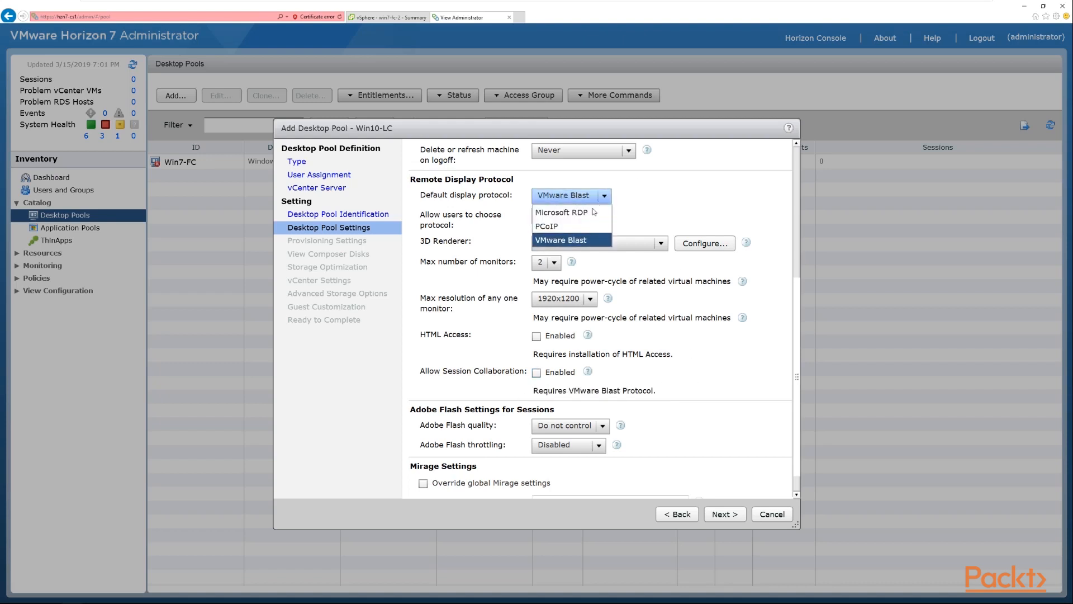
left_click(578, 226)
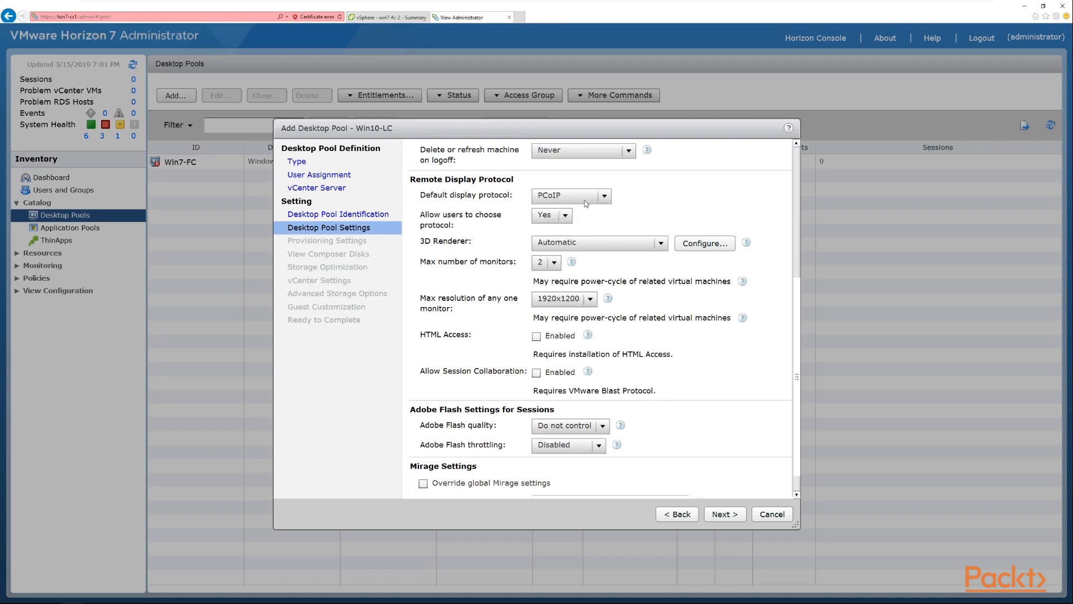
left_click(537, 375)
left_click_drag(534, 391, 695, 394)
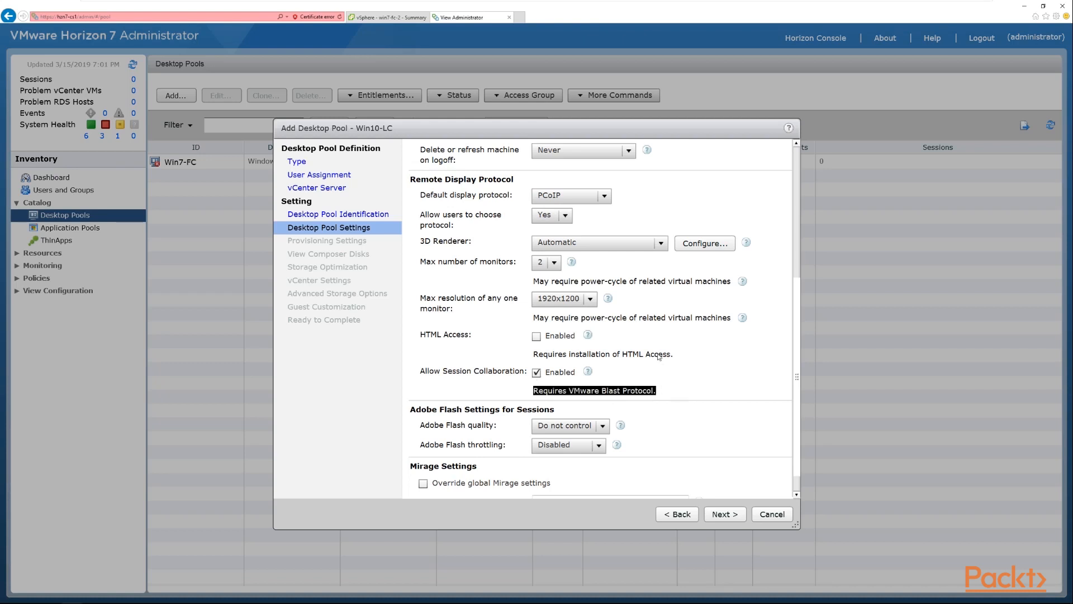
left_click(605, 196)
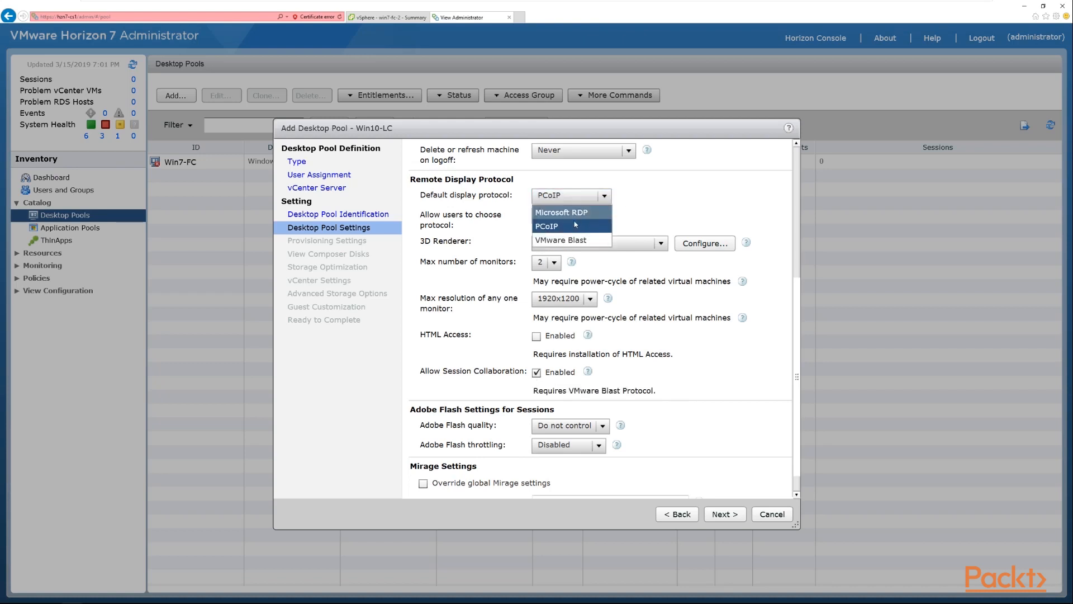
left_click(564, 240)
scroll(720, 382, "down", 1)
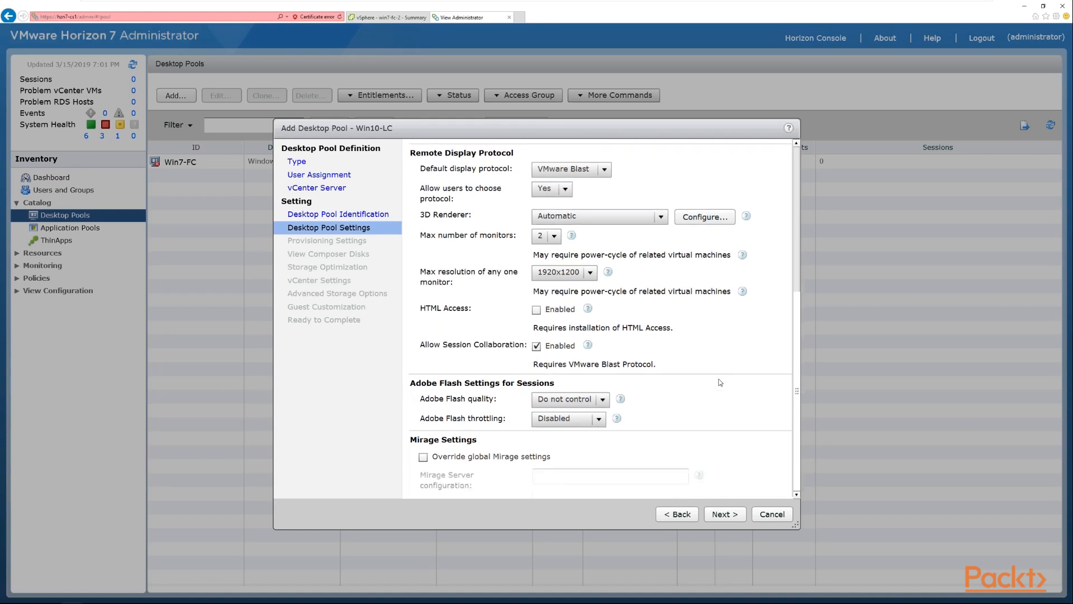
Review the Adobe Flash quality and throttling choices, keeping Do not control and Disabled.
left_click(602, 404)
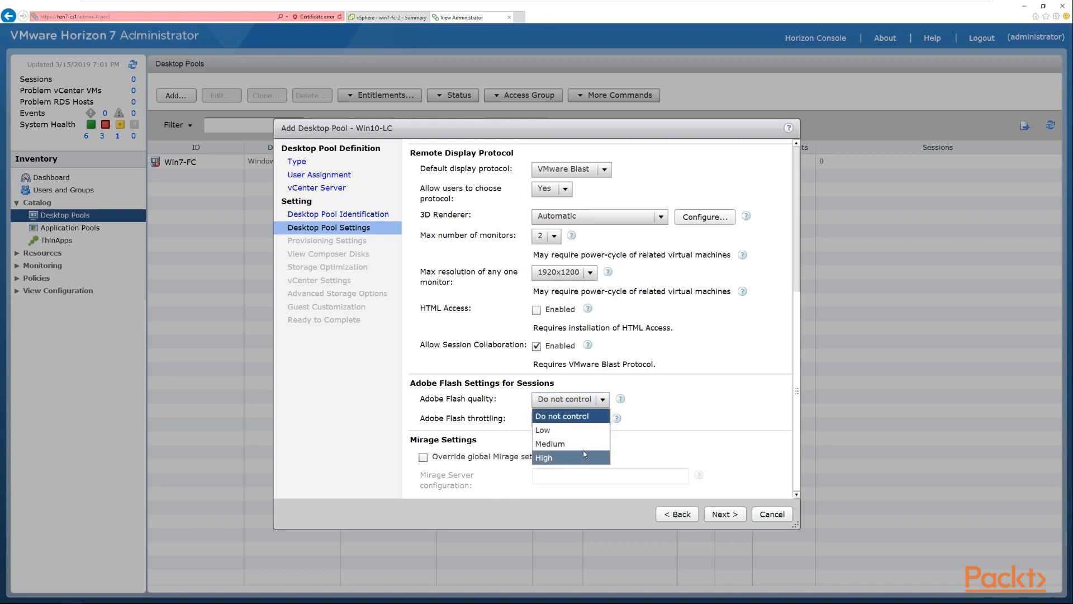
left_click(598, 416)
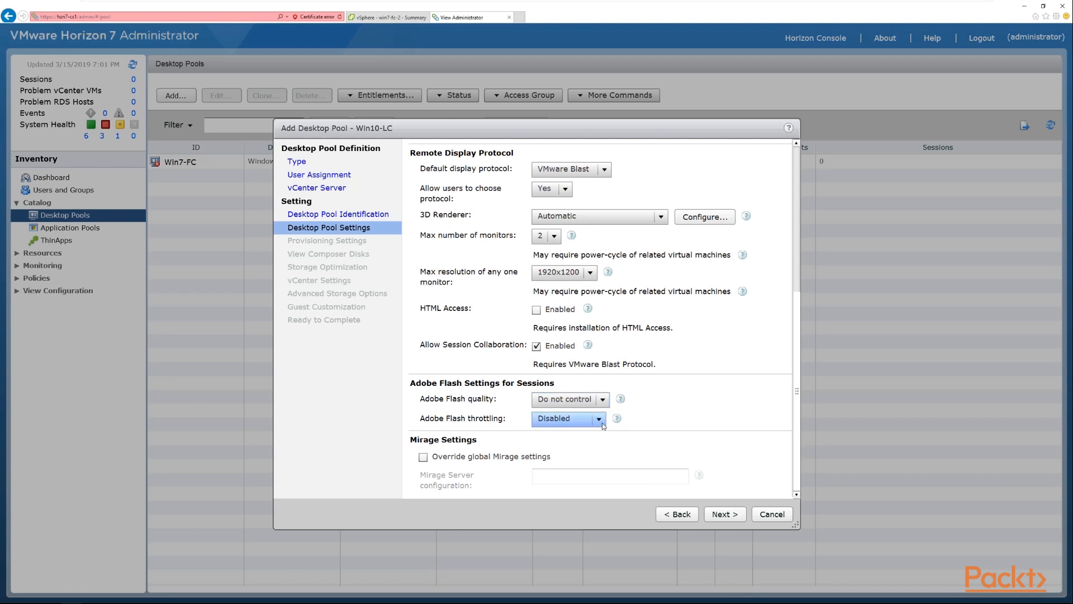
left_click(603, 425)
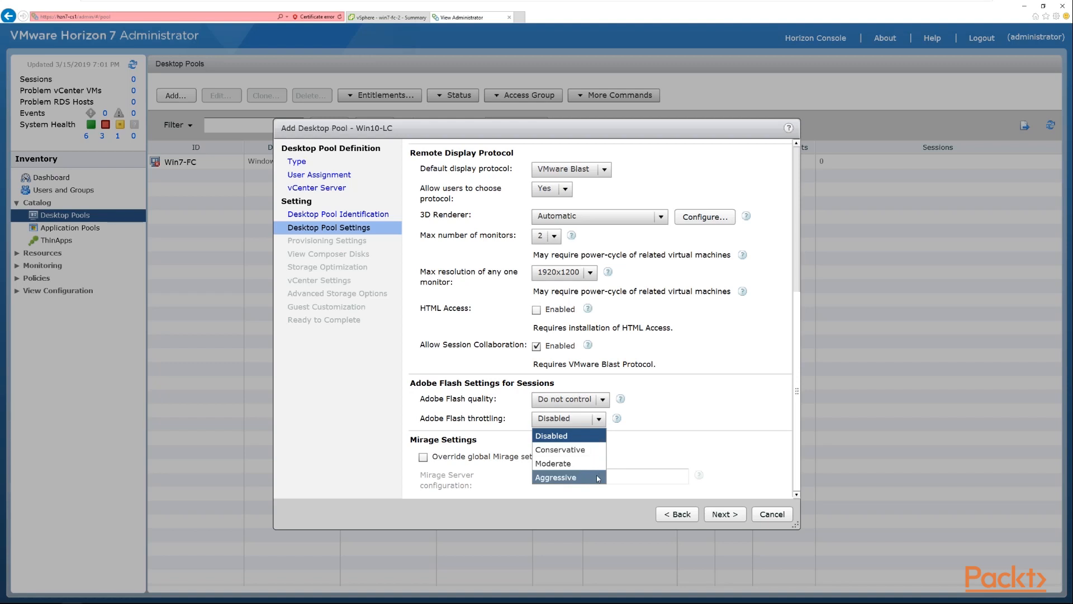
left_click(588, 435)
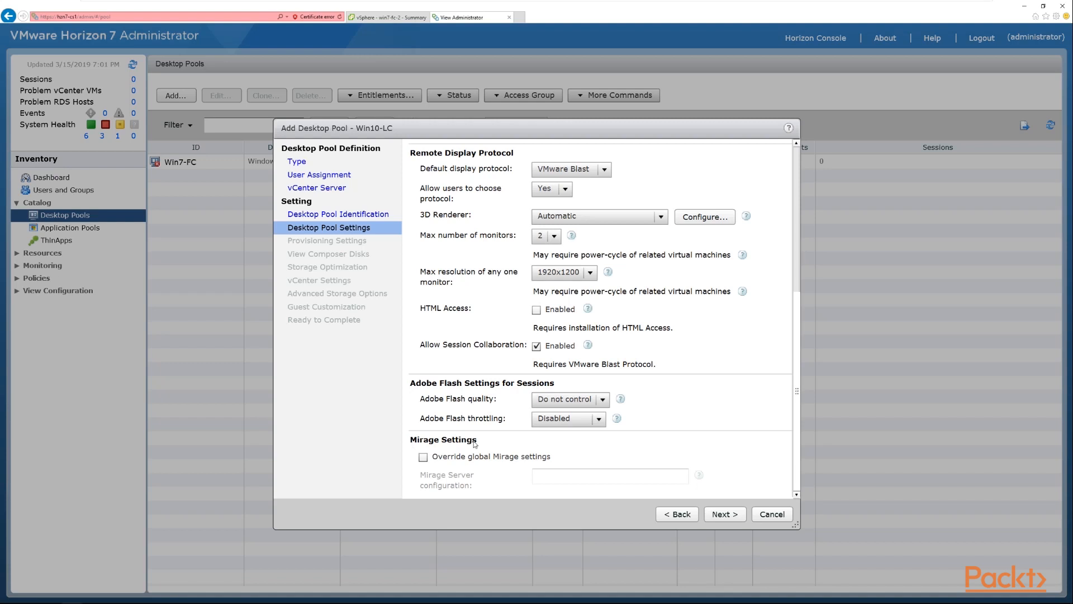
Try overriding the global Mirage settings to reach the Mirage Server configuration, and turn the override off again.
left_click(424, 457)
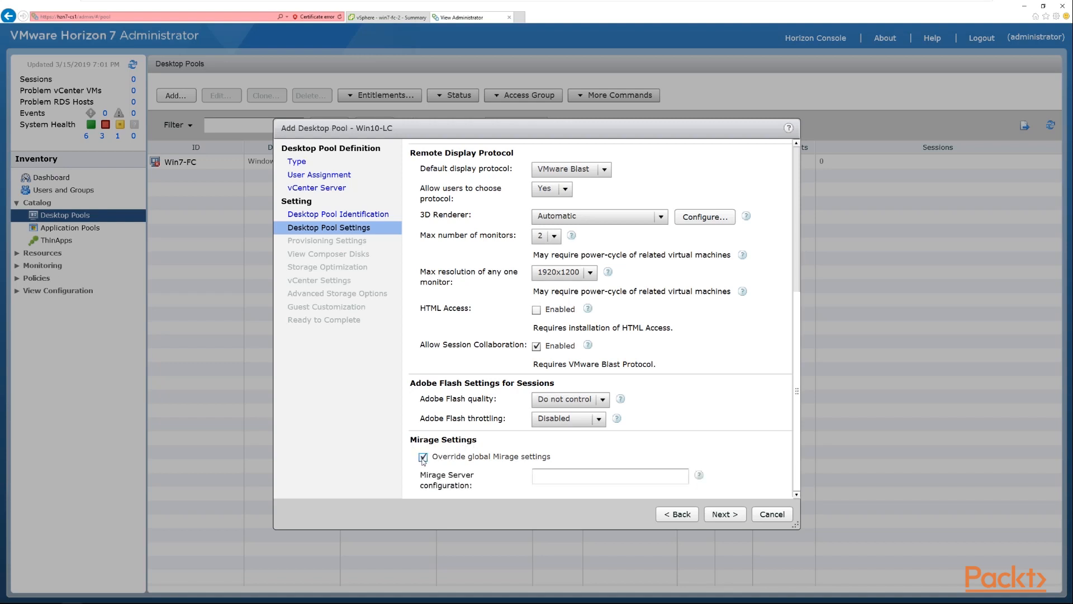
left_click(611, 477)
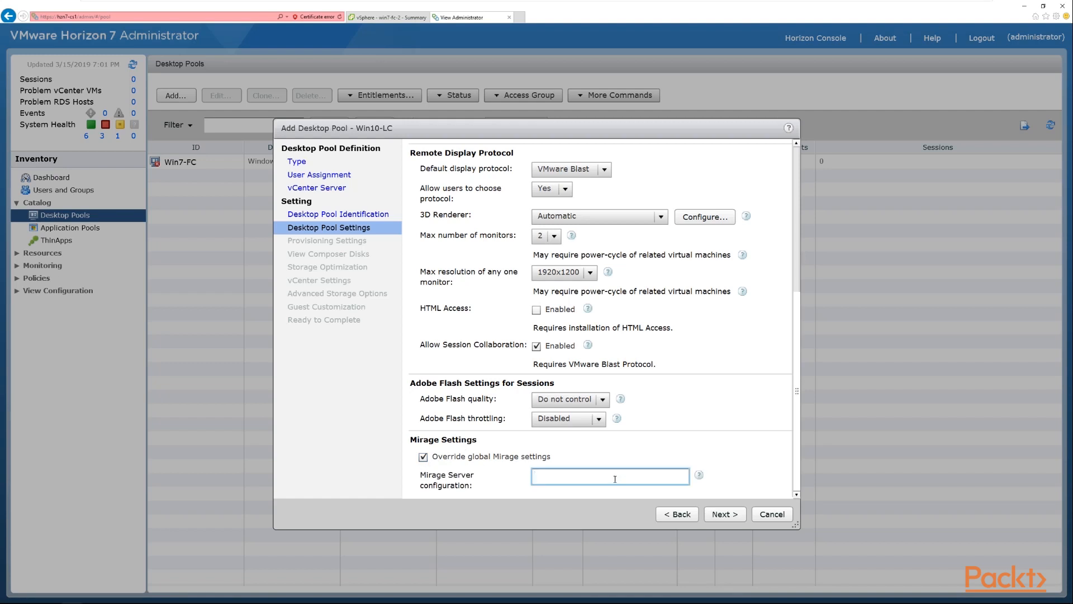
left_click(424, 459)
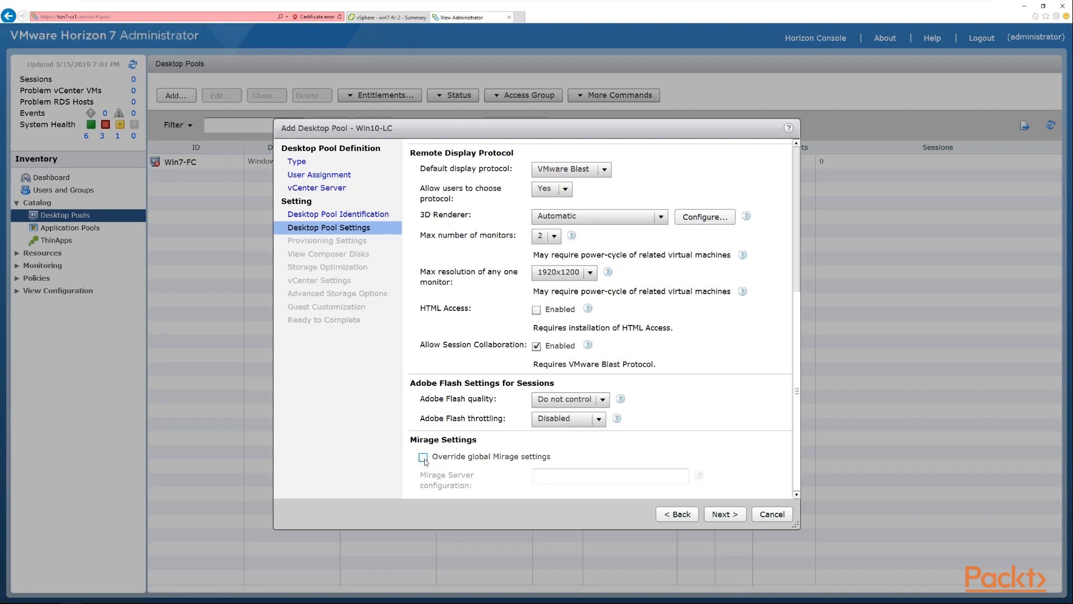
scroll(656, 372, "up", 1)
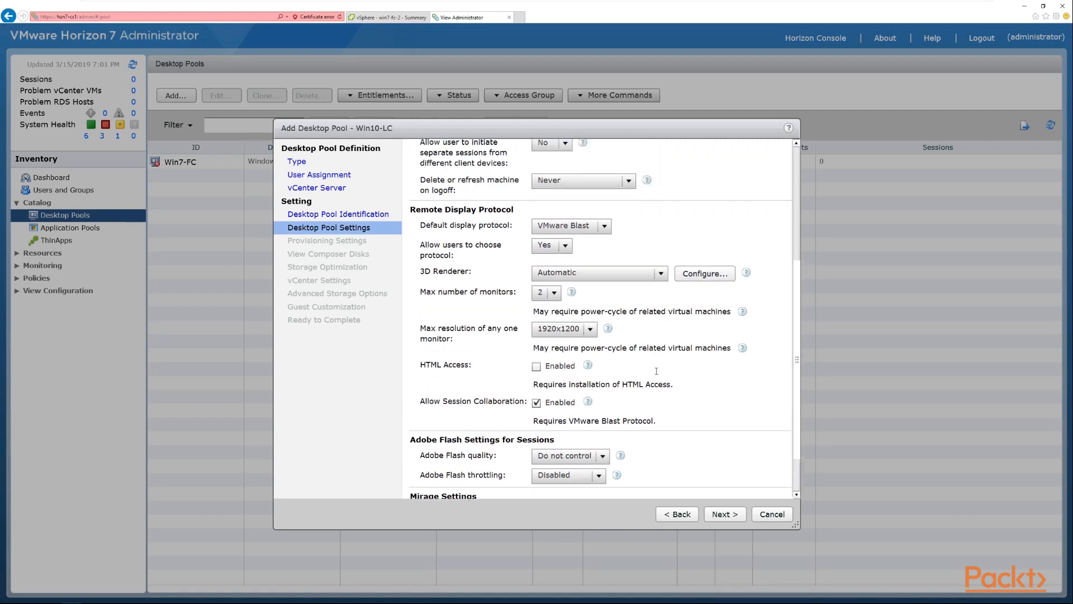
Accept the desktop pool settings, try turning provisioning off in the provisioning settings, and turn it back on.
scroll(657, 372, "up", 1)
left_click(725, 514)
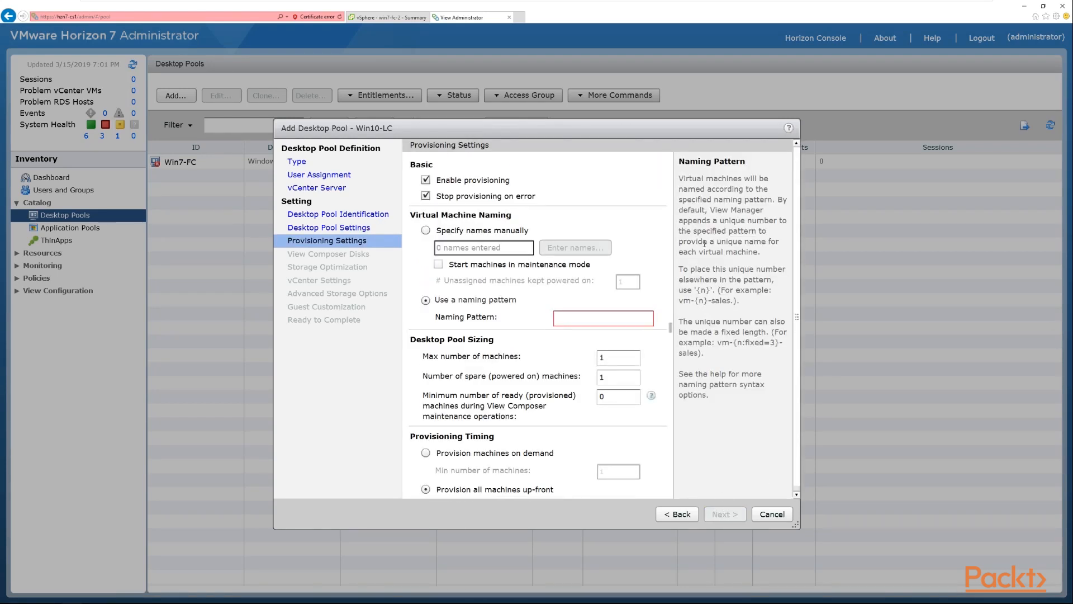
left_click(427, 182)
left_click(427, 181)
Try specifying machine names manually with the entry name 1, cancel the list, and try starting machines in maintenance mode.
left_click(431, 231)
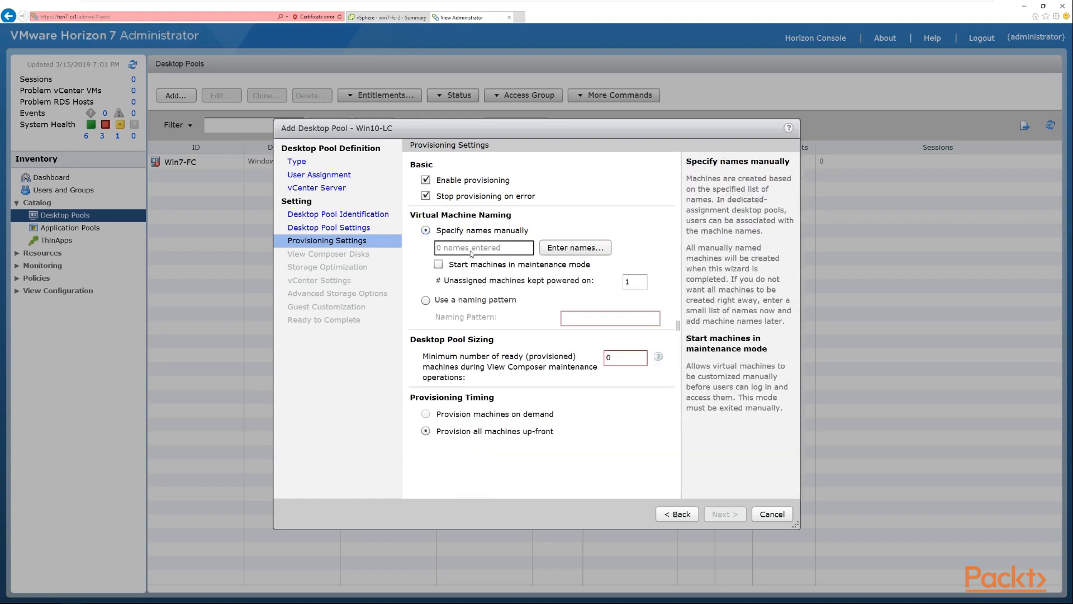
left_click(573, 249)
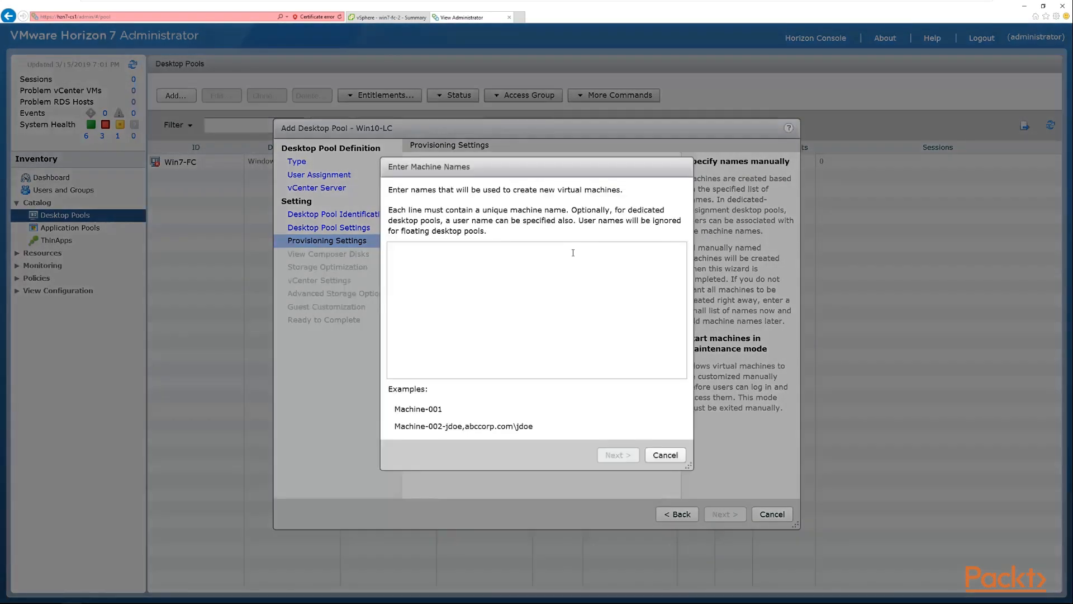
left_click(477, 273)
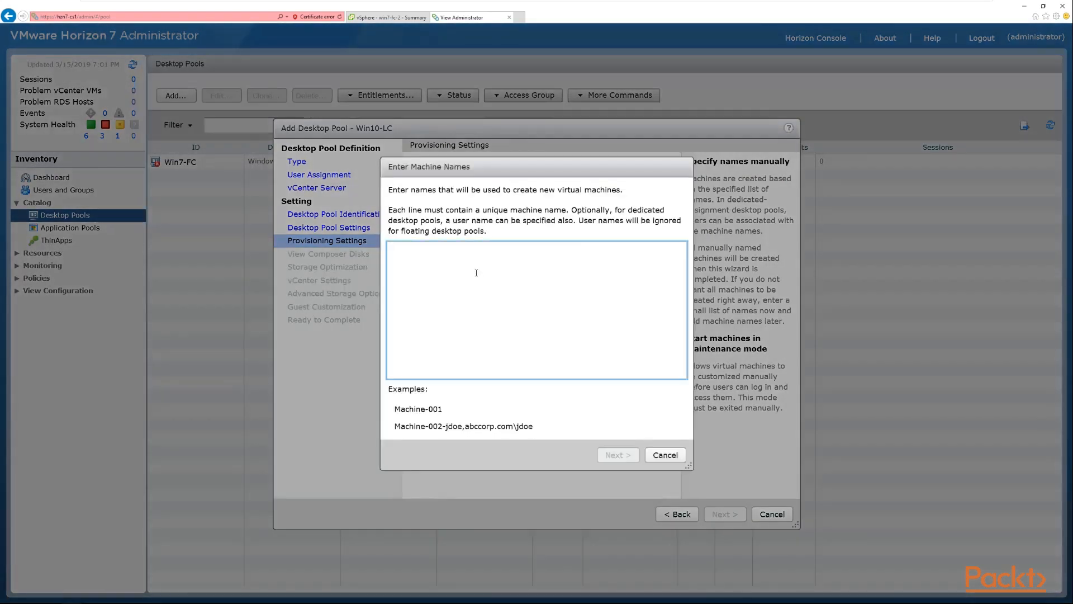
type("name 1")
left_click(619, 455)
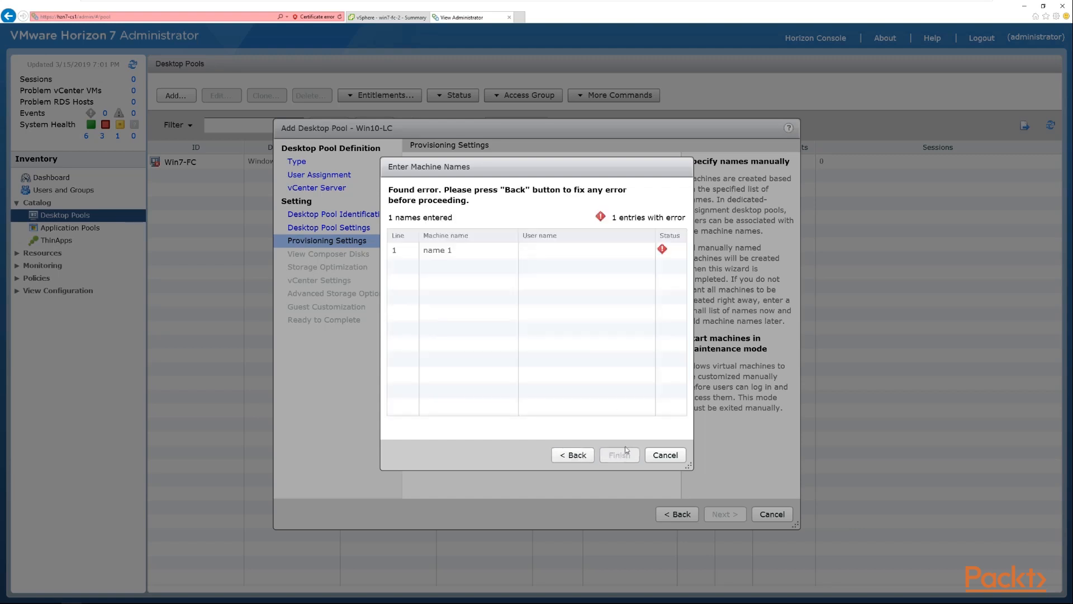
left_click(665, 455)
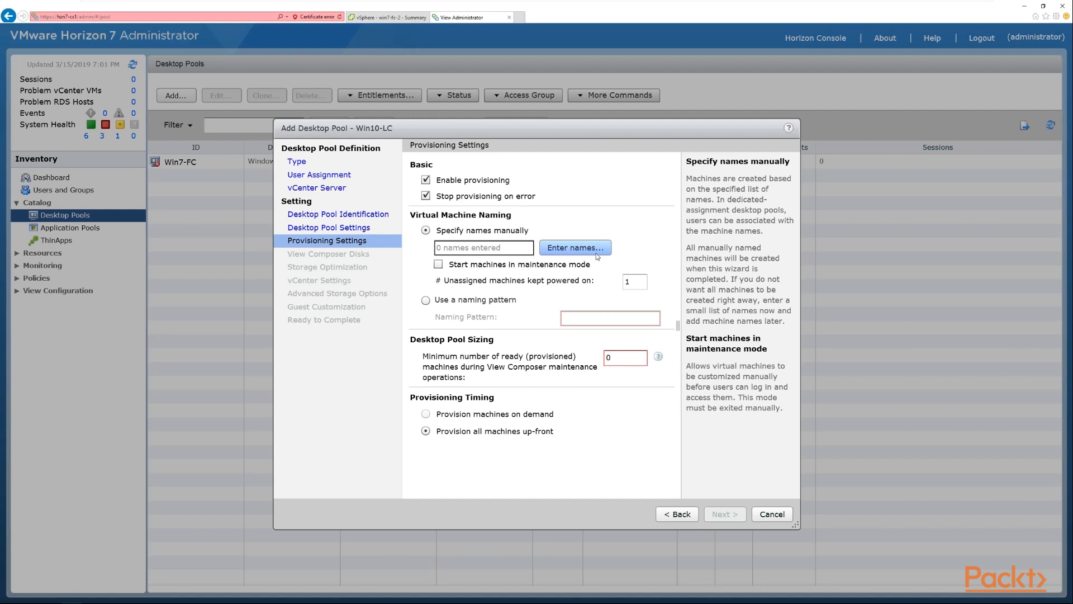
left_click(439, 266)
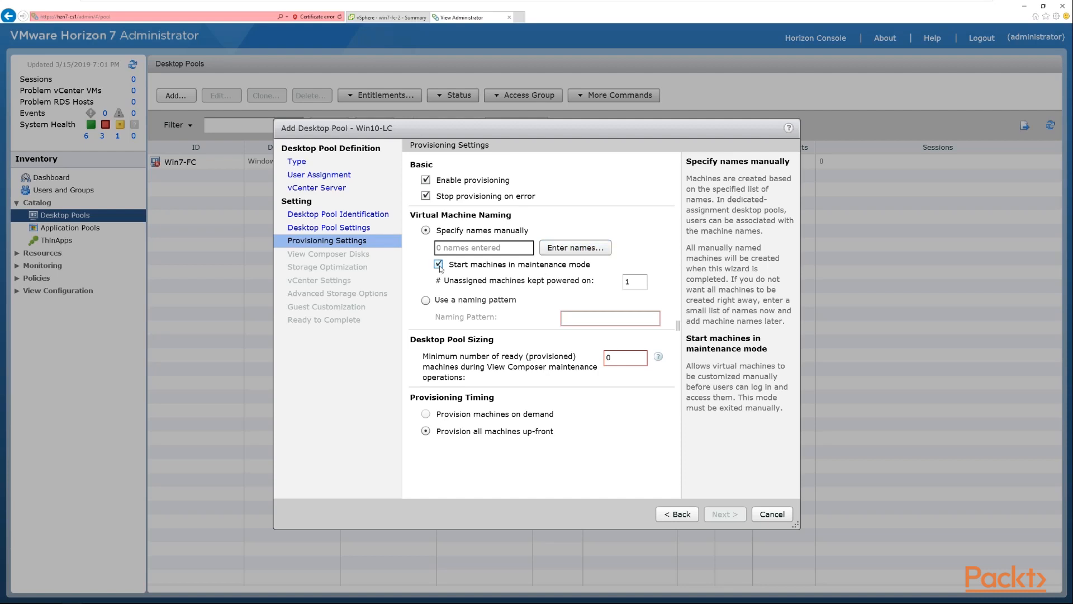
double_click(639, 283)
Name the virtual machines with the naming pattern win10-lc-{n}.
left_click(425, 300)
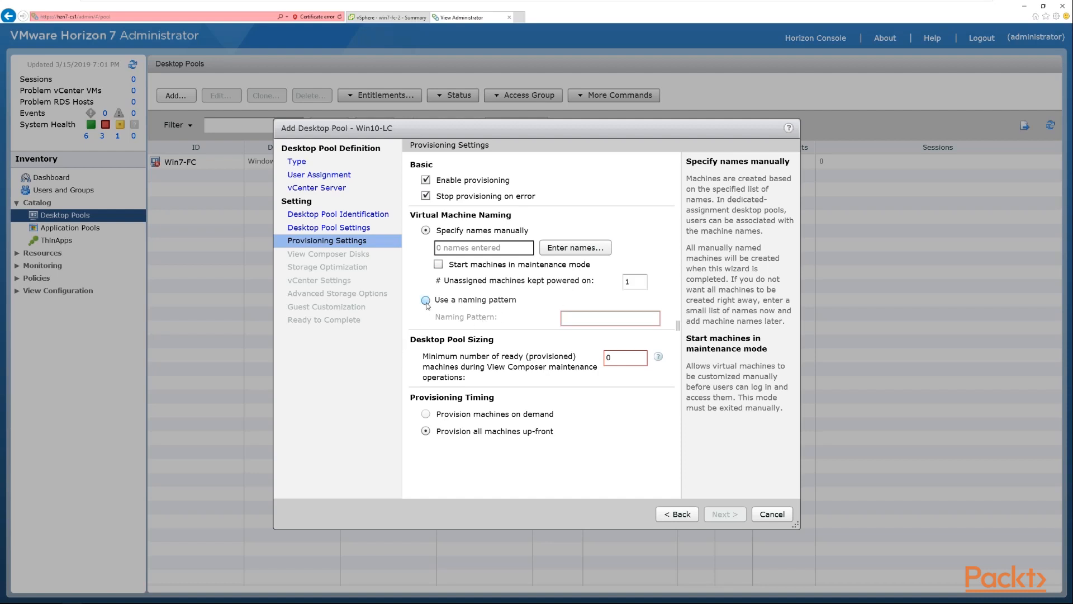
left_click(573, 316)
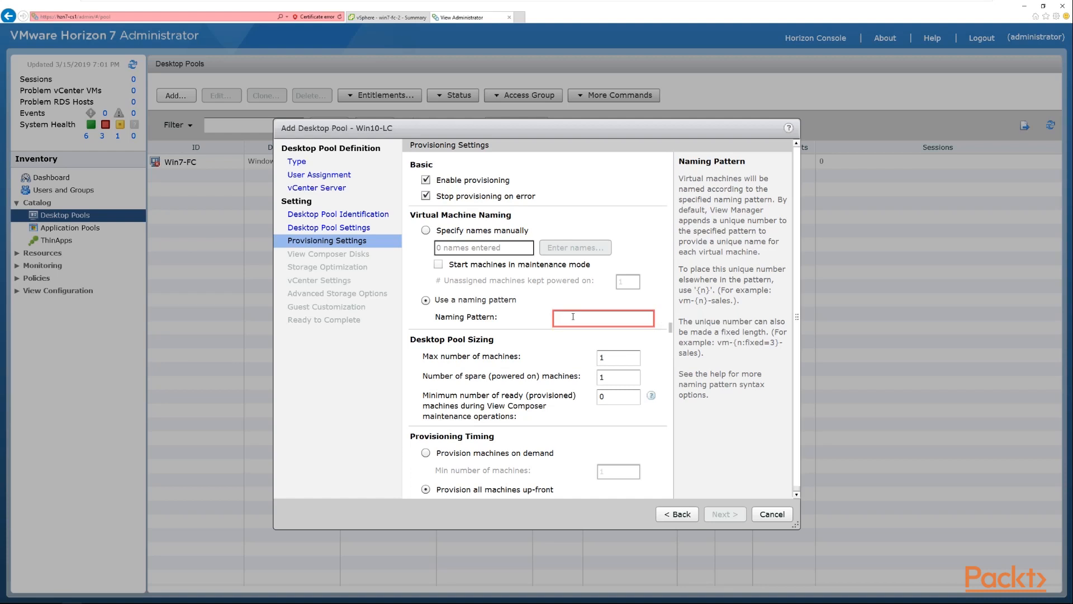
type("wi")
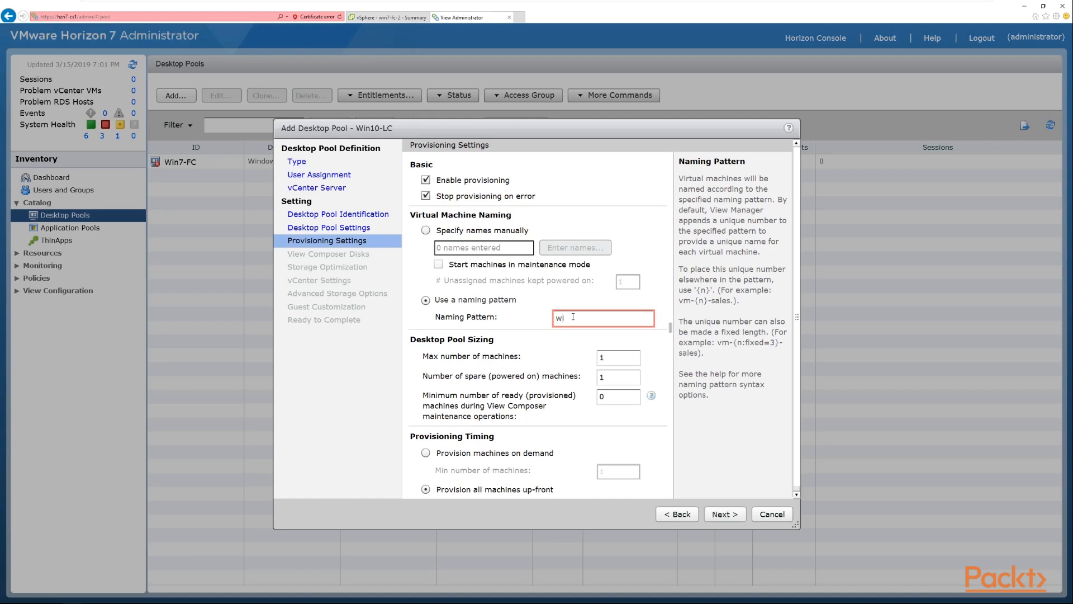
type("n10-lc-{n}")
Set the pool's maximum number of machines to 2, reviewing the spare and minimum ready machine fields.
scroll(511, 370, "down", 1)
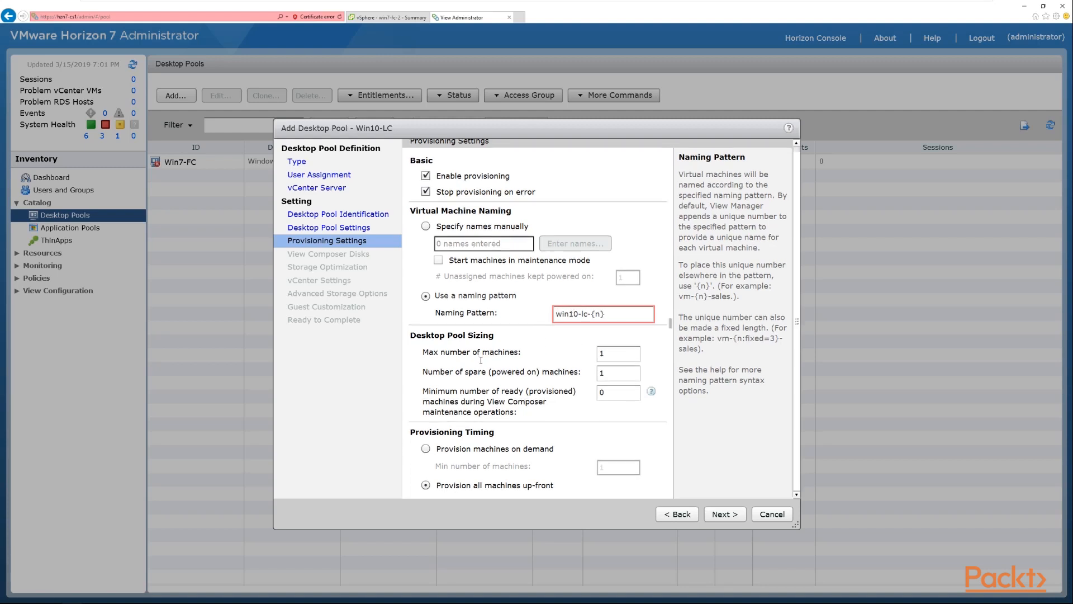
left_click_drag(445, 353, 521, 353)
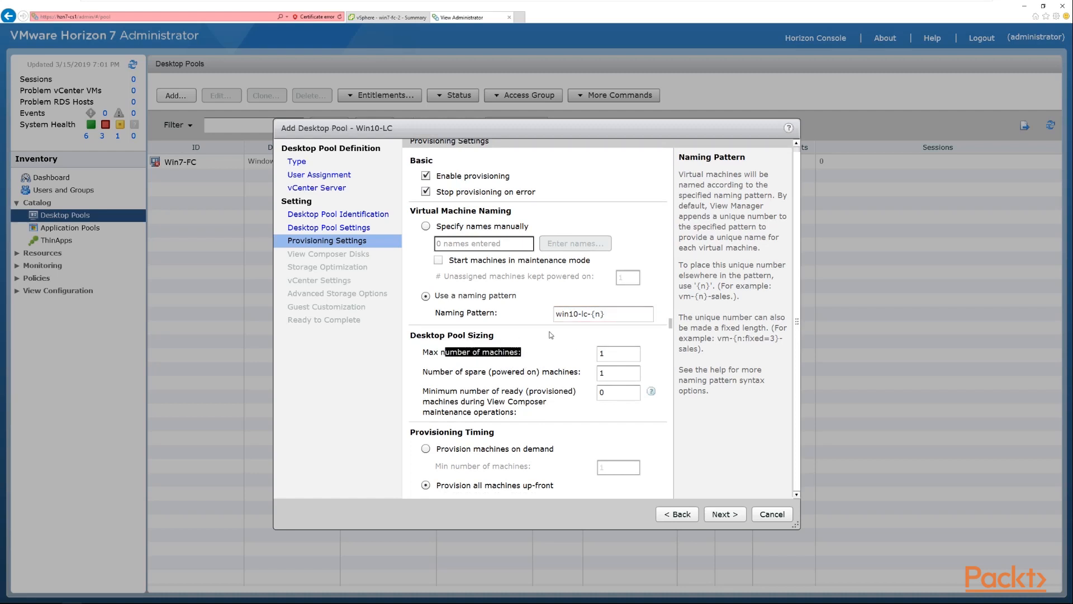
left_click_drag(623, 360, 589, 358)
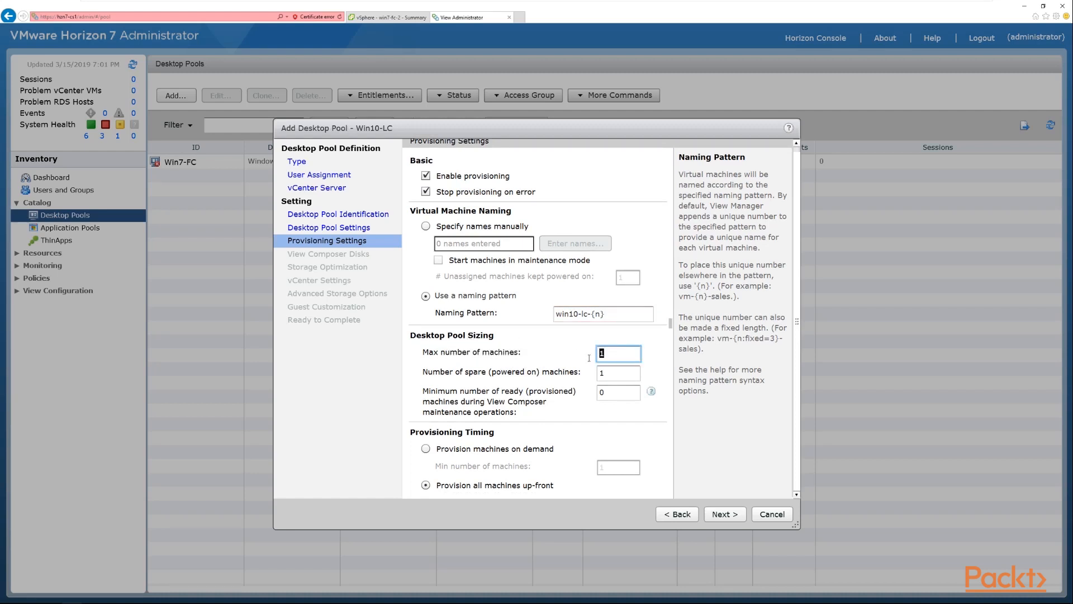
type("2")
left_click(616, 378)
left_click(631, 393)
Try provisioning machines on demand, return to provisioning all machines up-front, and proceed to the View Composer disk settings.
left_click(426, 449)
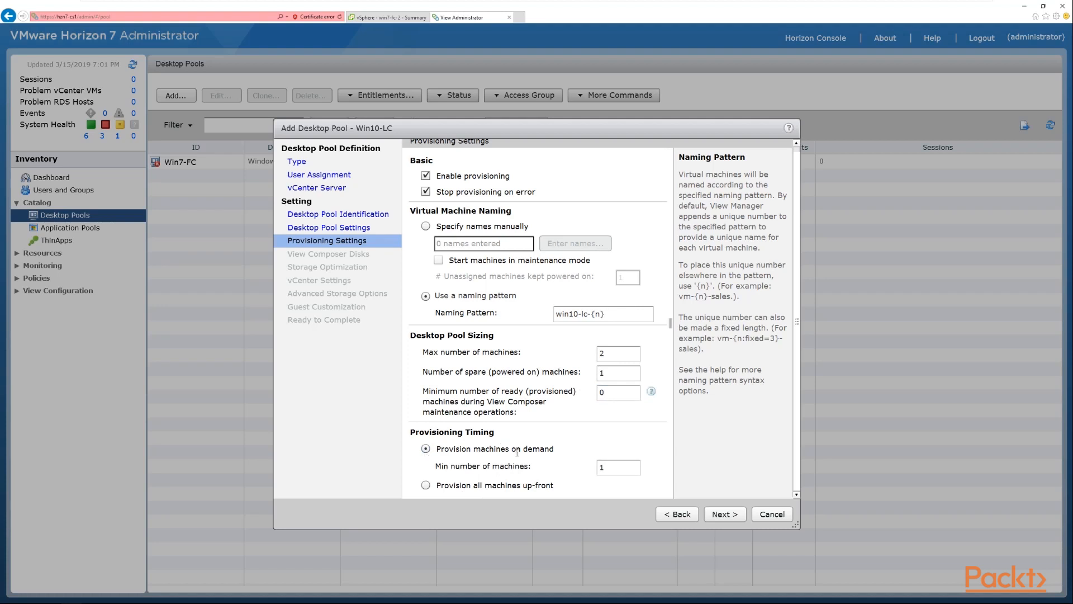
left_click(426, 485)
left_click(726, 514)
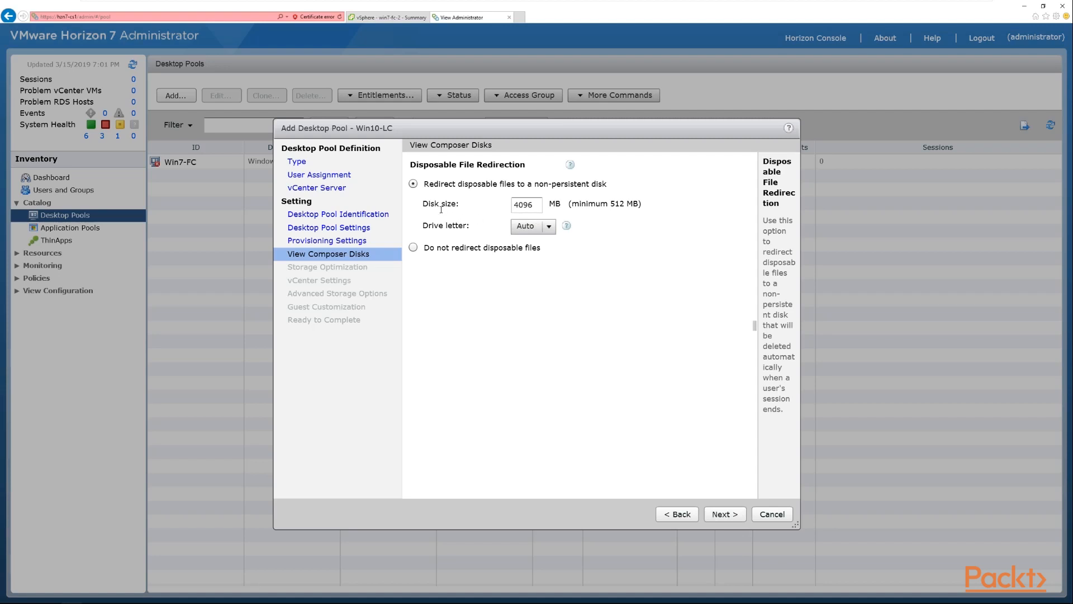
Review the redirection disk size, drive letter and no-redirection options, and accept redirecting disposable files to a 4096 MB non-persistent disk with drive letter Auto.
left_click_drag(439, 207, 482, 208)
left_click(532, 208)
left_click(549, 227)
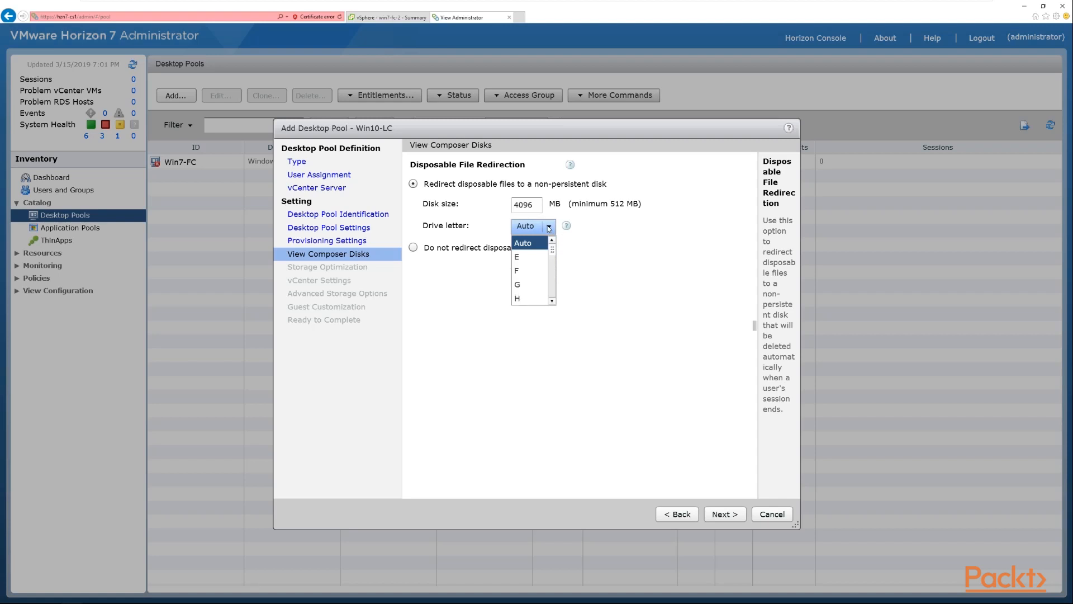
left_click(550, 228)
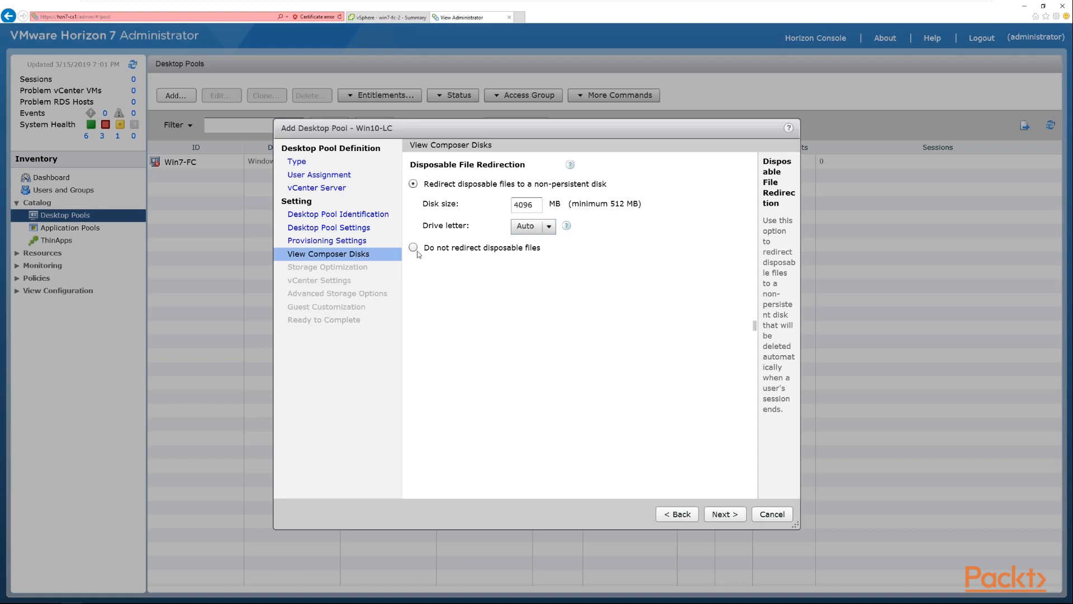
left_click(415, 249)
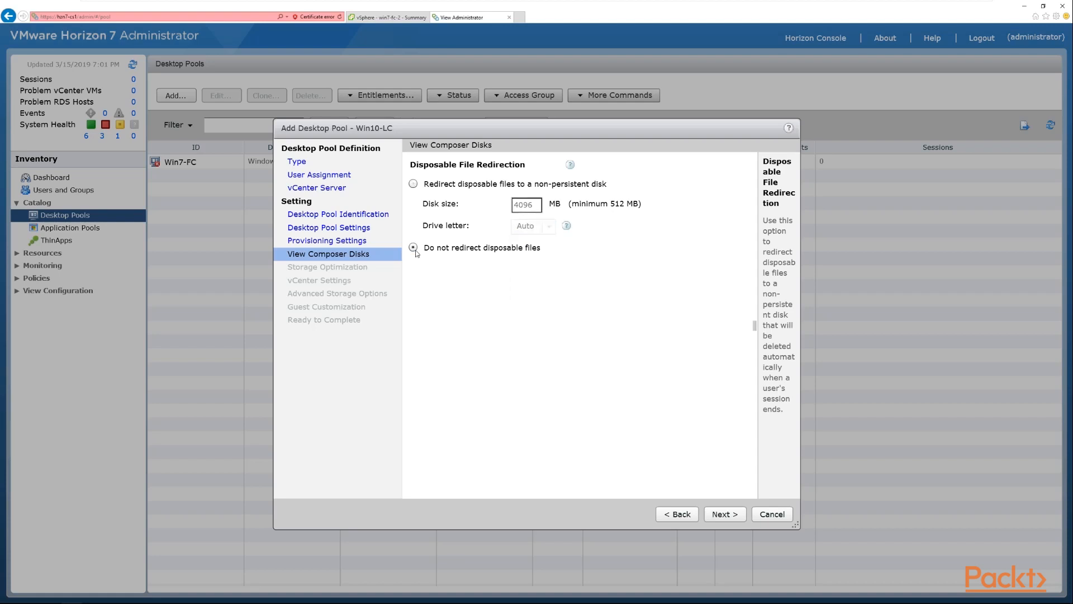
left_click(416, 189)
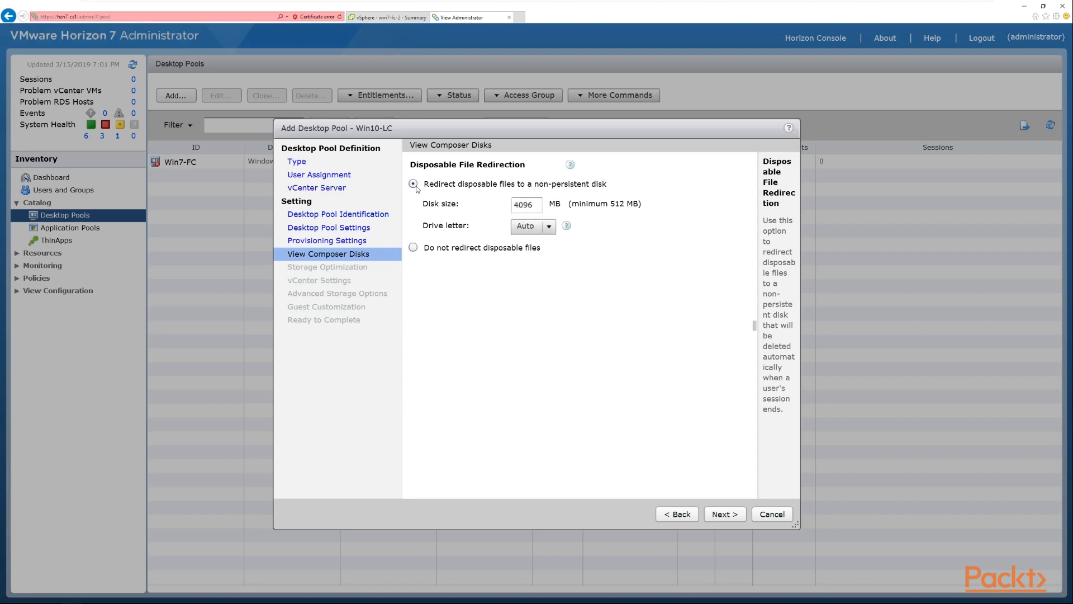
left_click(721, 516)
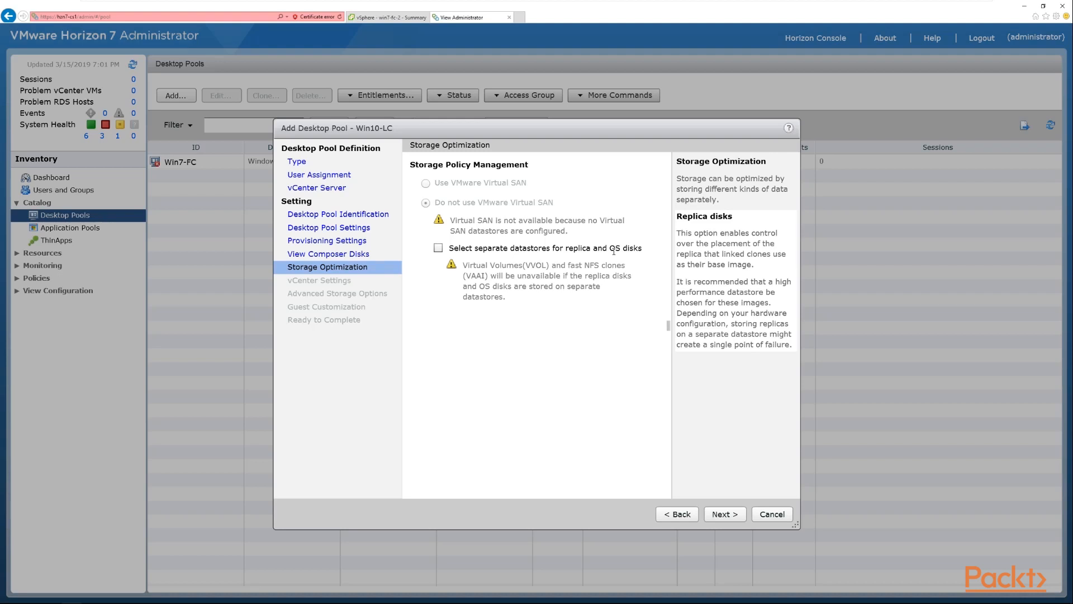
Try selecting separate datastores for replica and OS disks, turn that off again, and proceed to the vCenter settings.
left_click(440, 248)
left_click(439, 249)
left_click(733, 515)
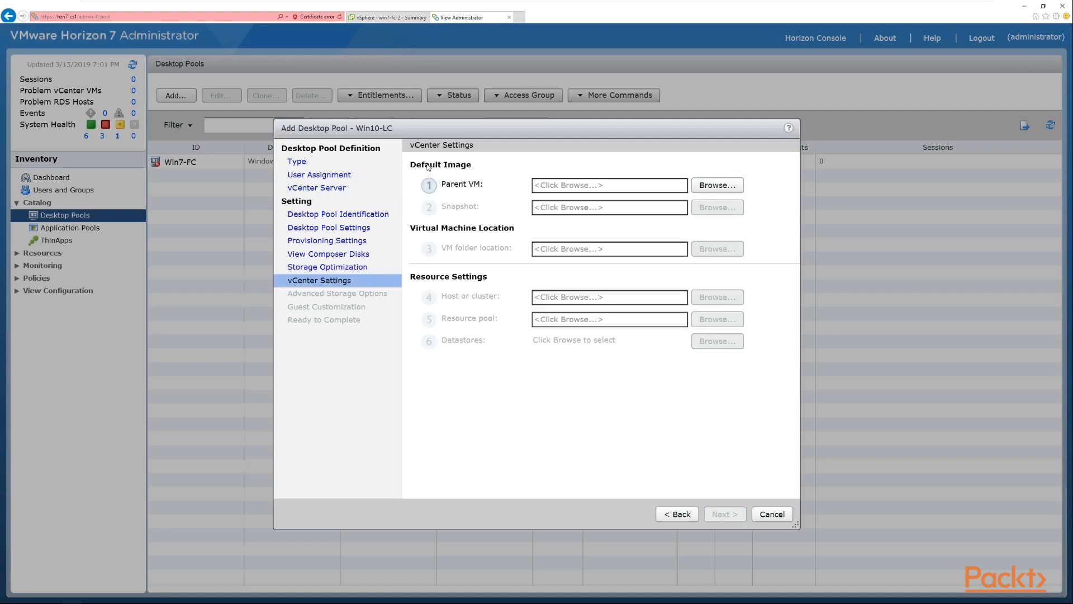
Select the Windows 10 virtual machine as the pool's parent VM.
left_click(717, 187)
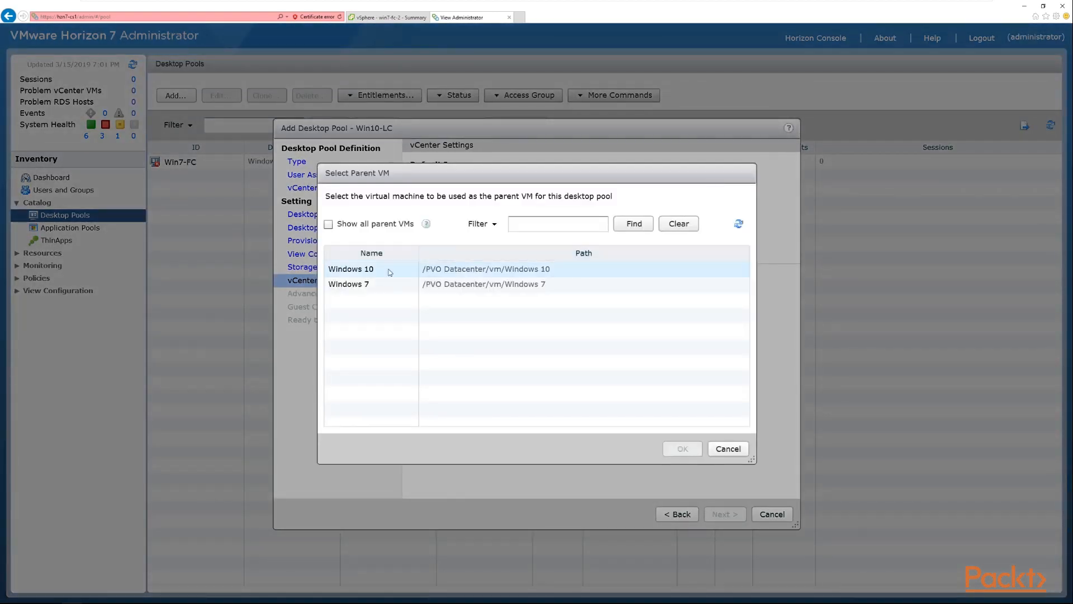
left_click(360, 269)
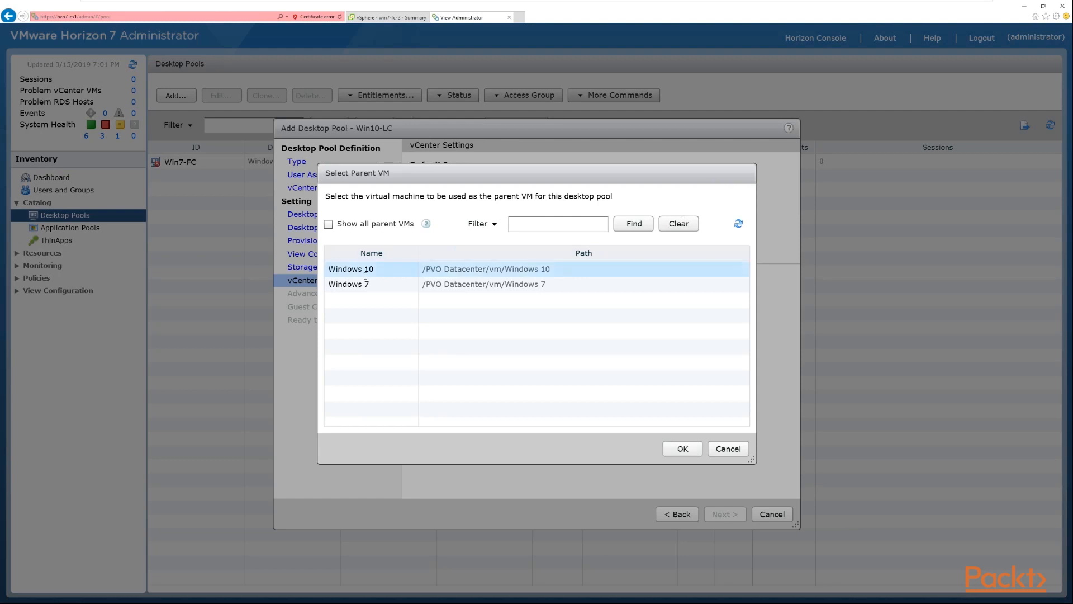
left_click(676, 449)
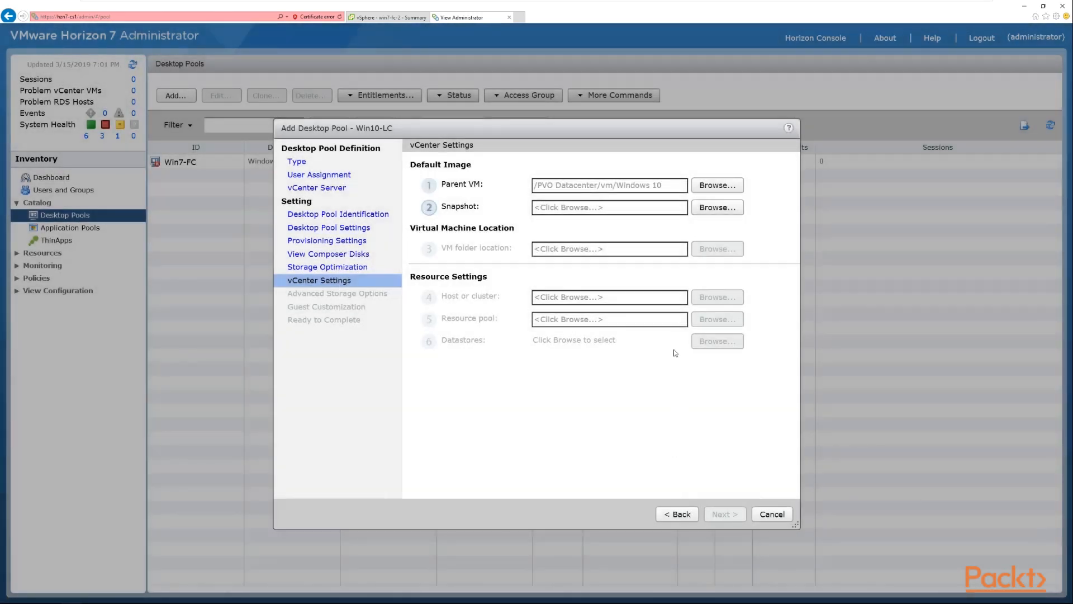
Check the snapshot details of Windows 10 Gold Image and choose it as the default image snapshot.
left_click(713, 211)
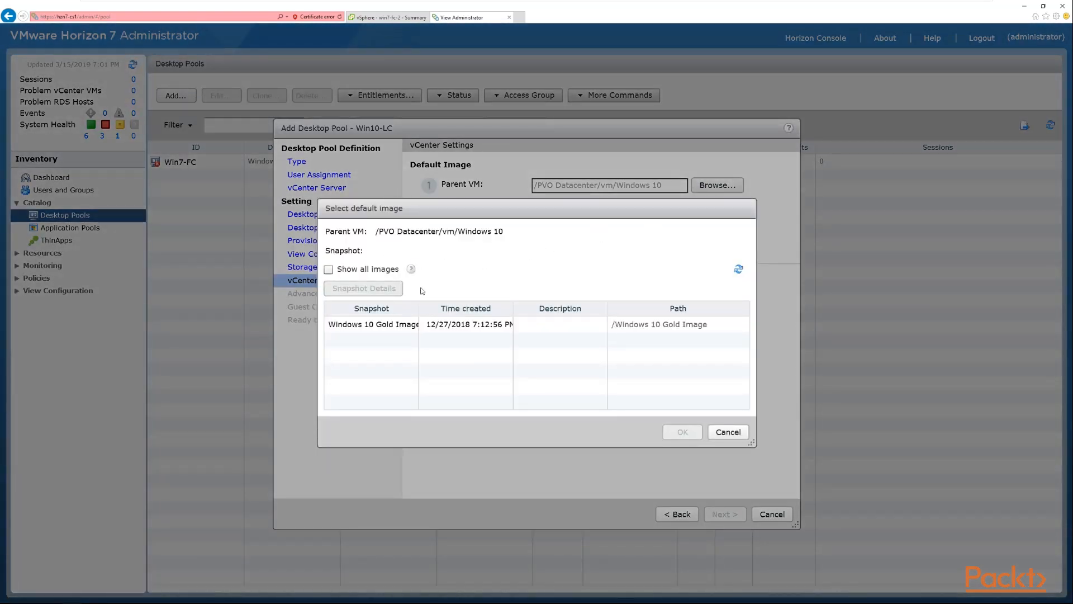
left_click(395, 330)
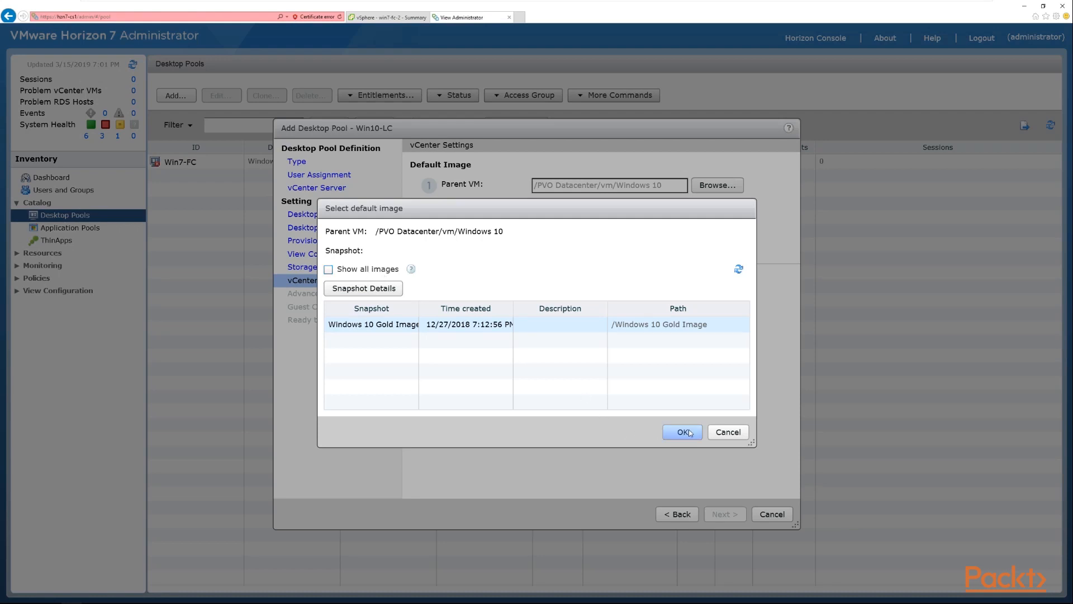
left_click(395, 289)
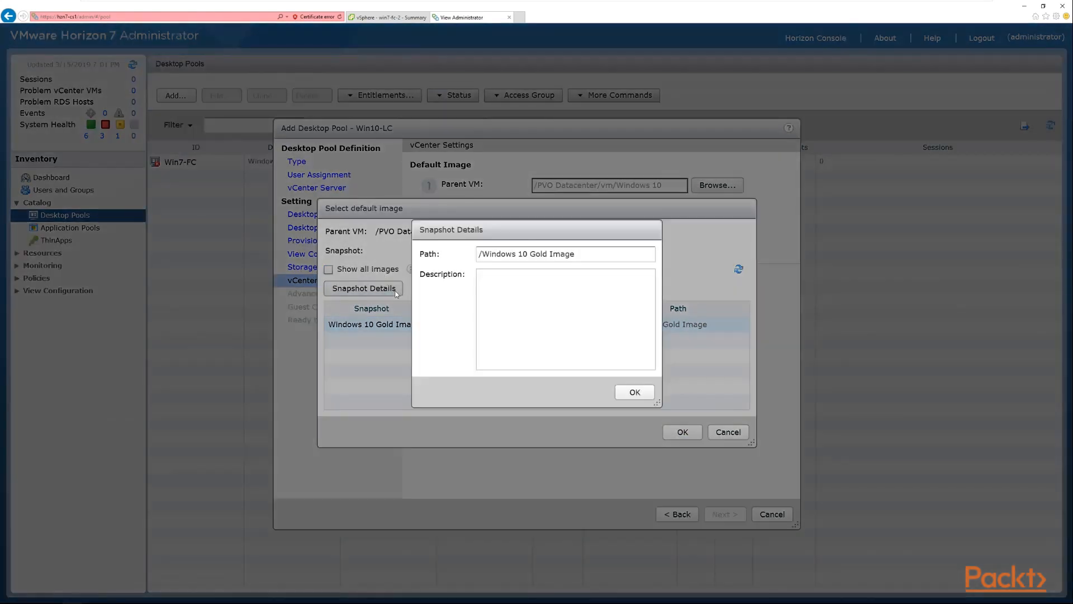
left_click(639, 395)
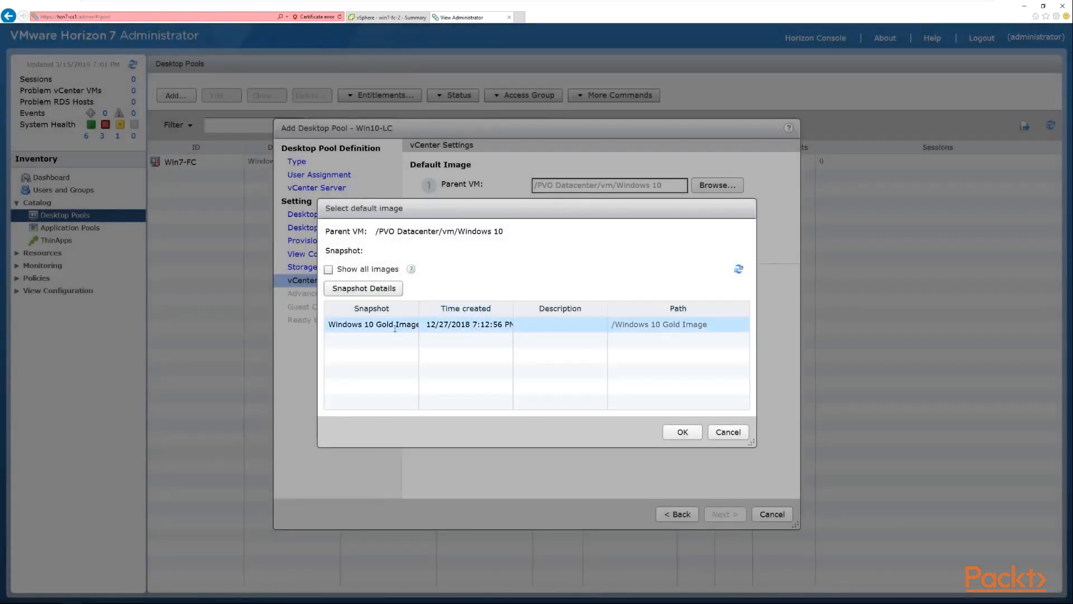
left_click(683, 433)
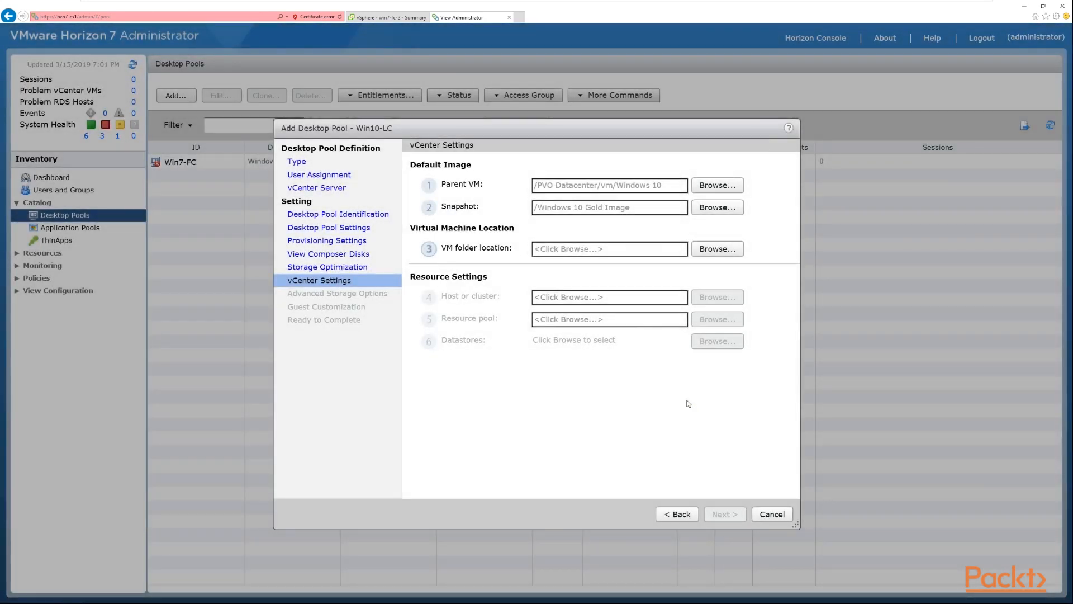
Set the VM folder location to PVO Datacenter and choose 192.168.1.131 as the host for the pool's machines.
left_click(715, 249)
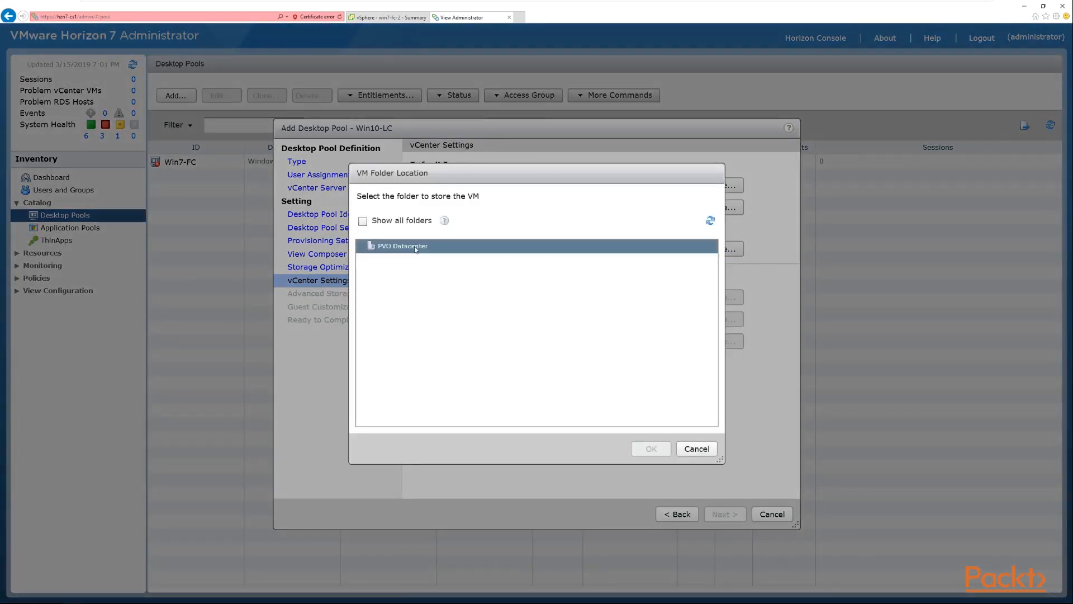
left_click(415, 247)
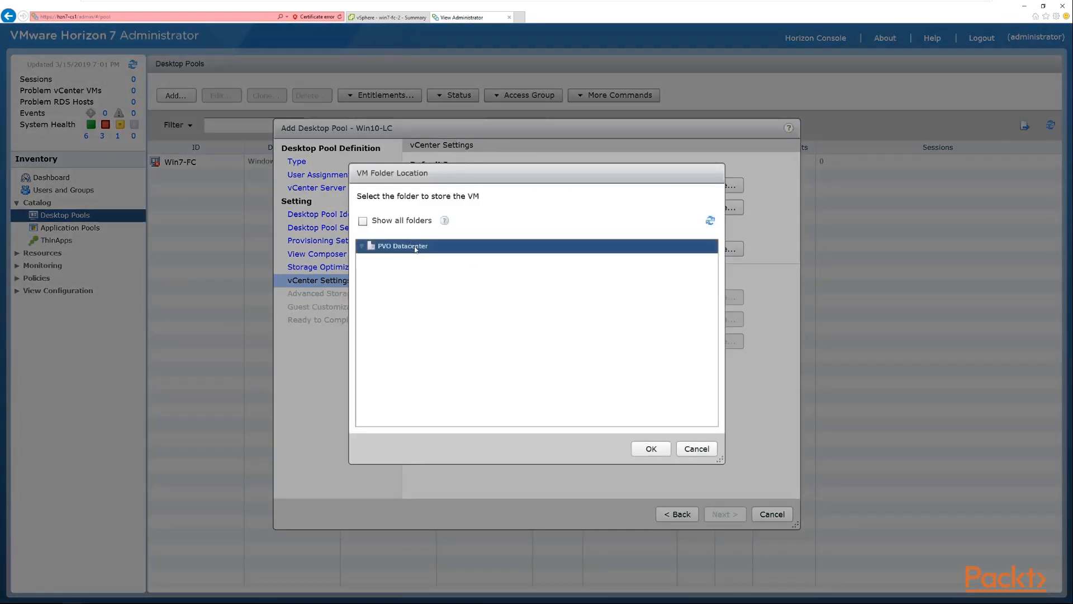
left_click(640, 449)
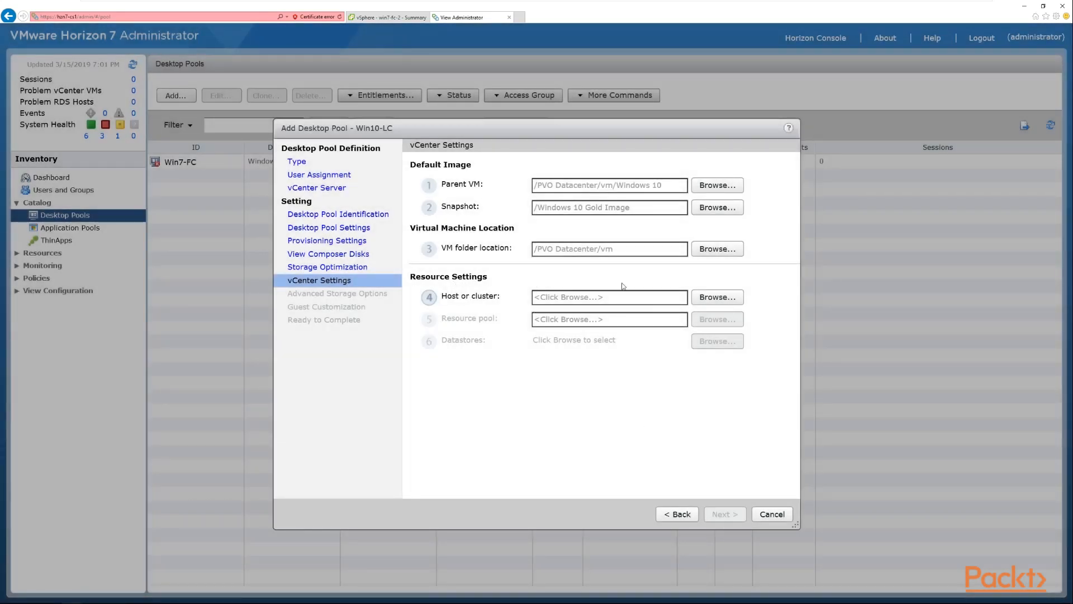
left_click(721, 300)
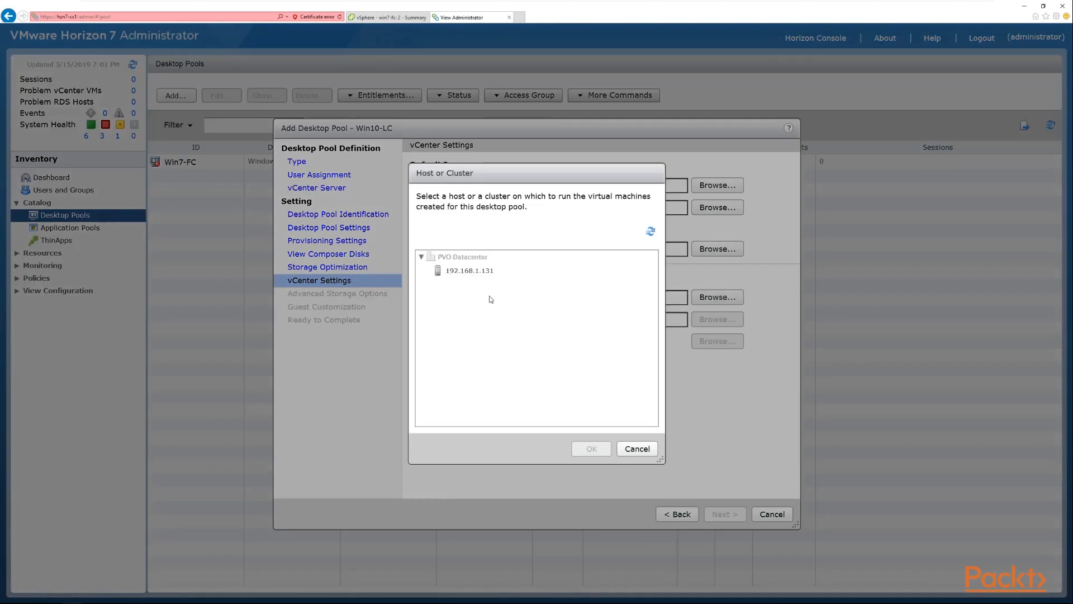
left_click(490, 274)
left_click(584, 447)
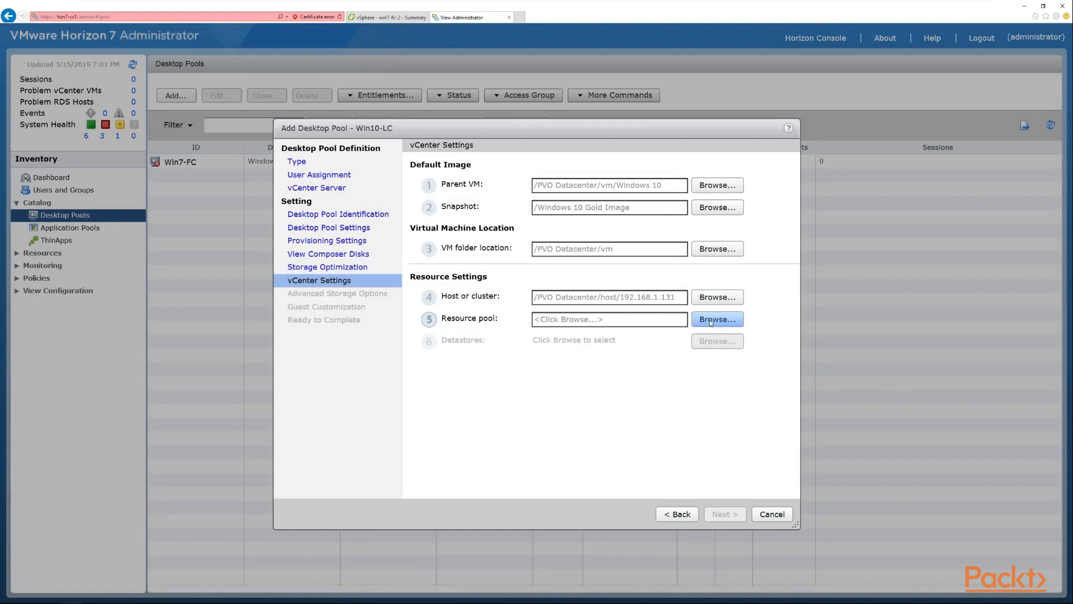
Choose 192.168.1.131 as the resource pool for the desktop pool.
left_click(711, 323)
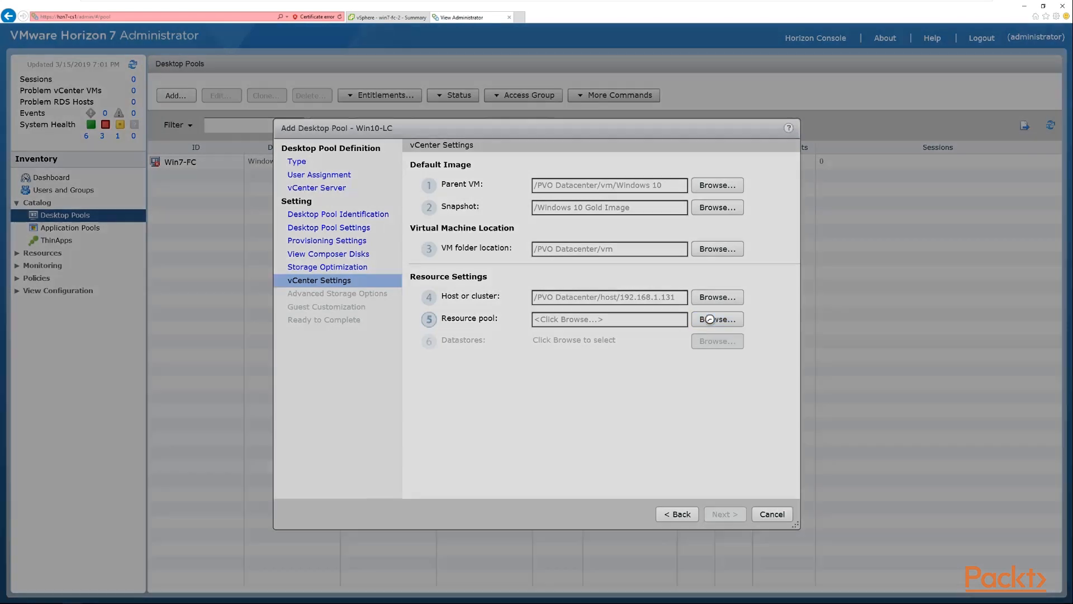
left_click(484, 247)
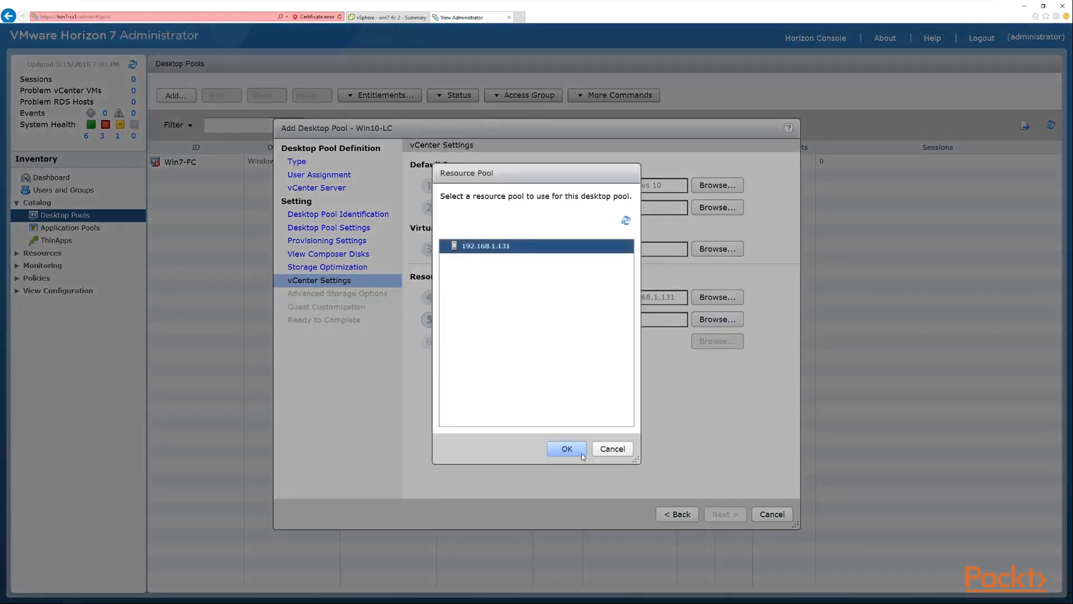
left_click(581, 453)
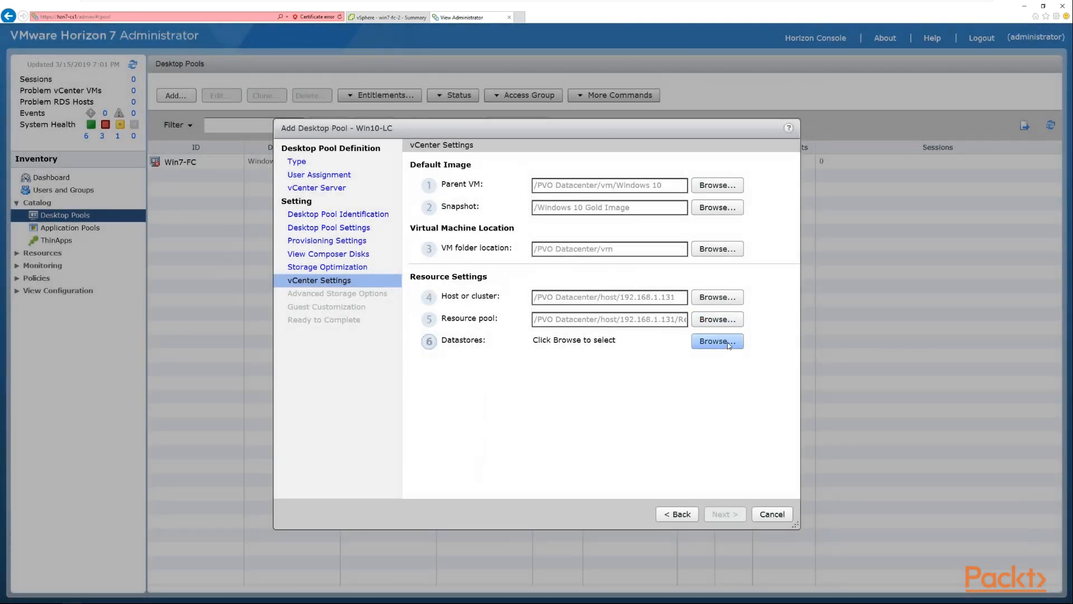
Store the linked clones on VM Datastore with Conservative storage overcommit, accepting the local datastore restrictions, and proceed to the advanced storage options.
left_click(729, 343)
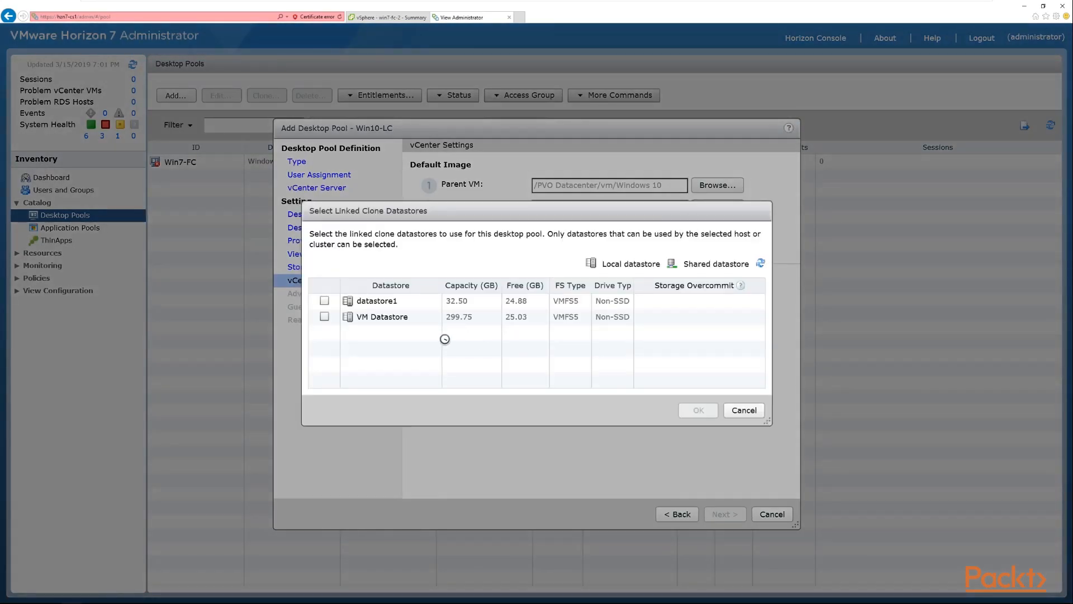
left_click(325, 317)
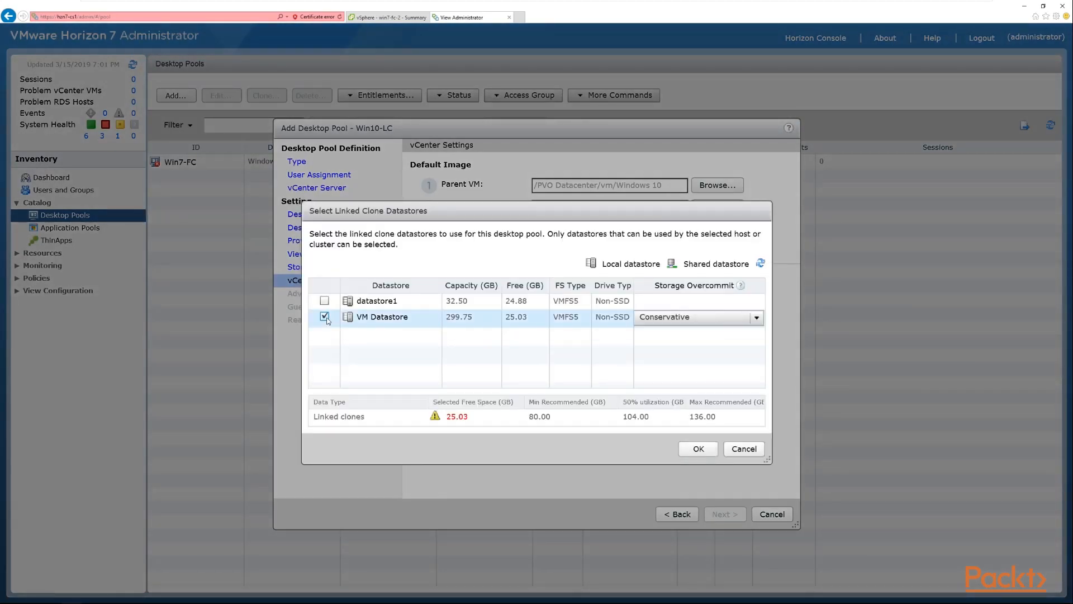
left_click(757, 318)
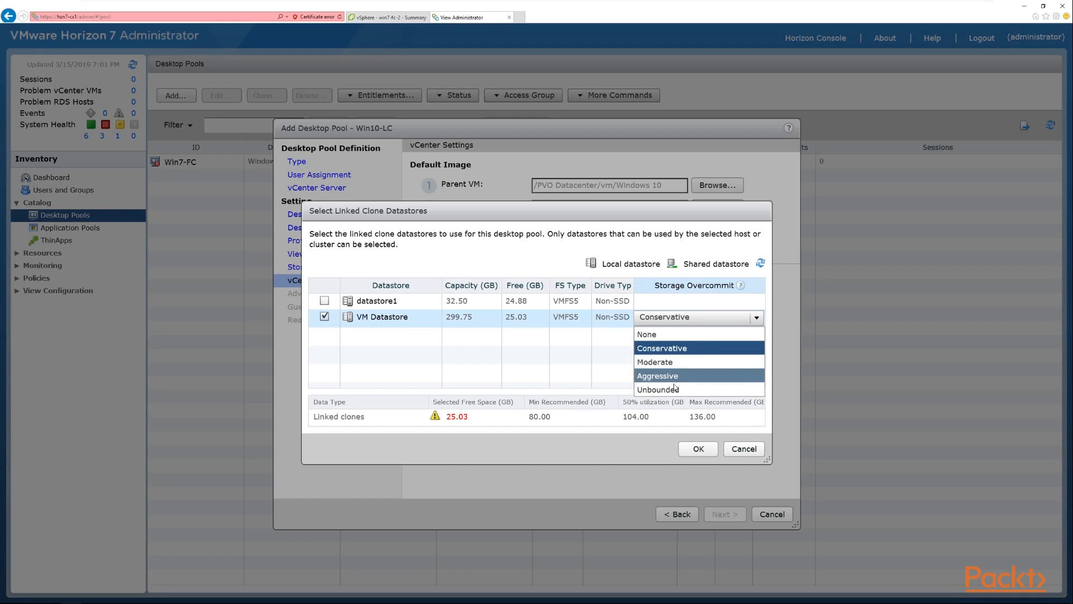
left_click(683, 351)
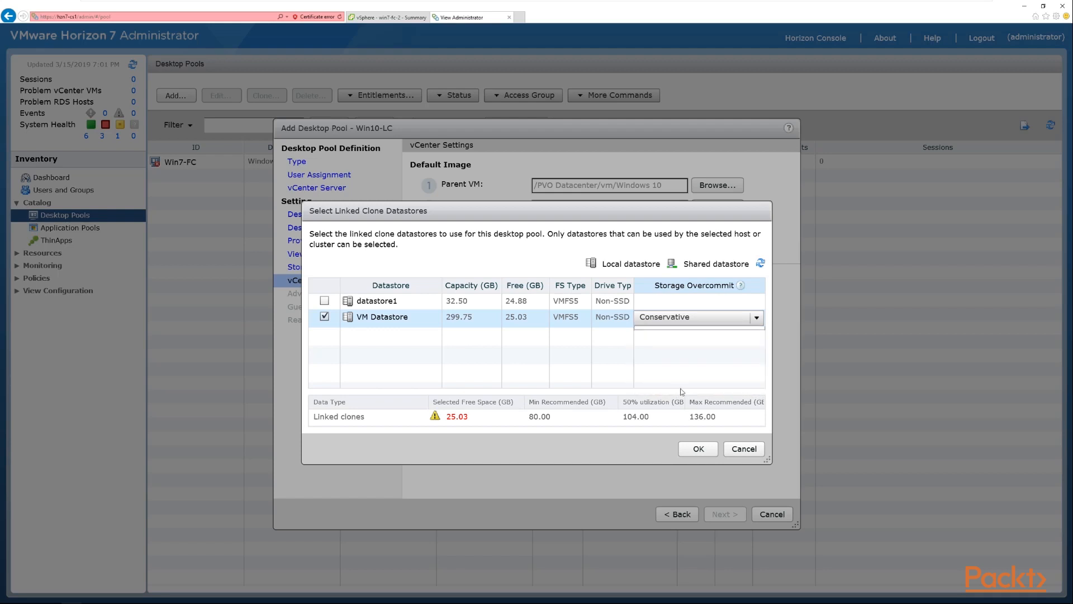
left_click(699, 449)
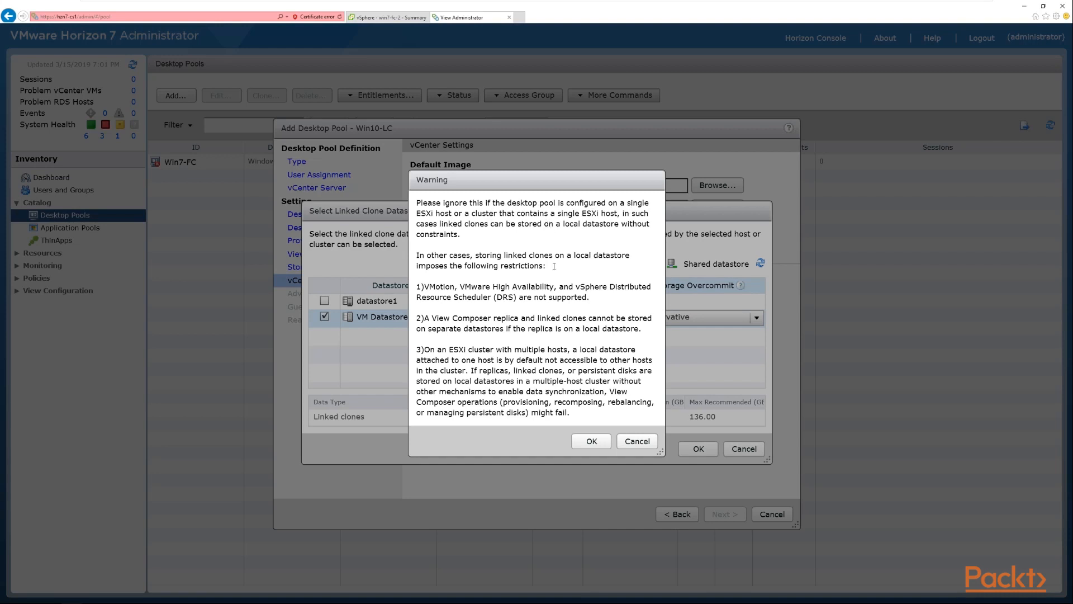
left_click(591, 441)
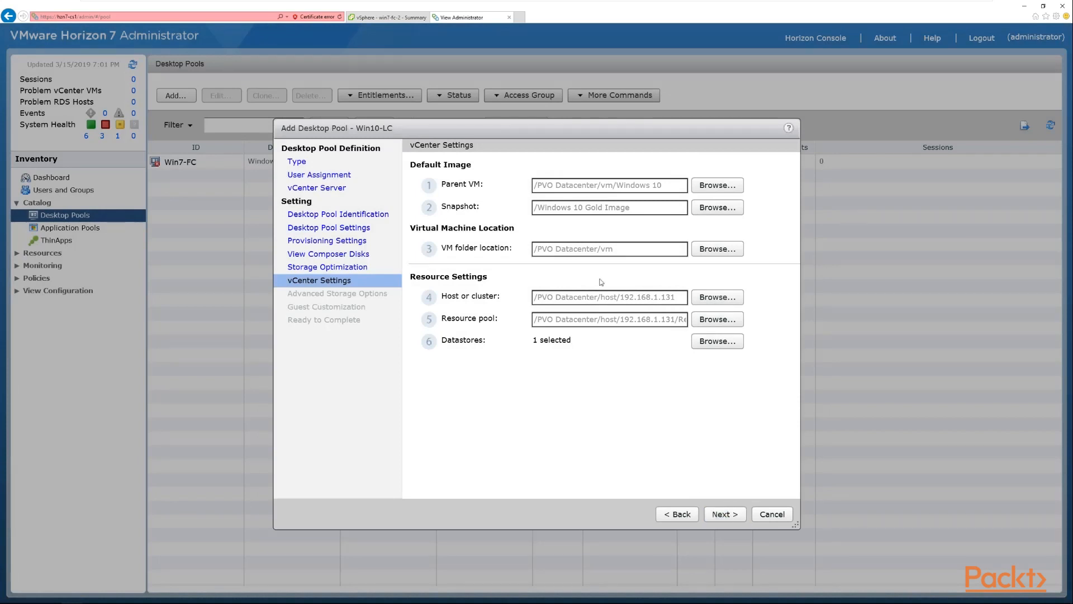
left_click(725, 515)
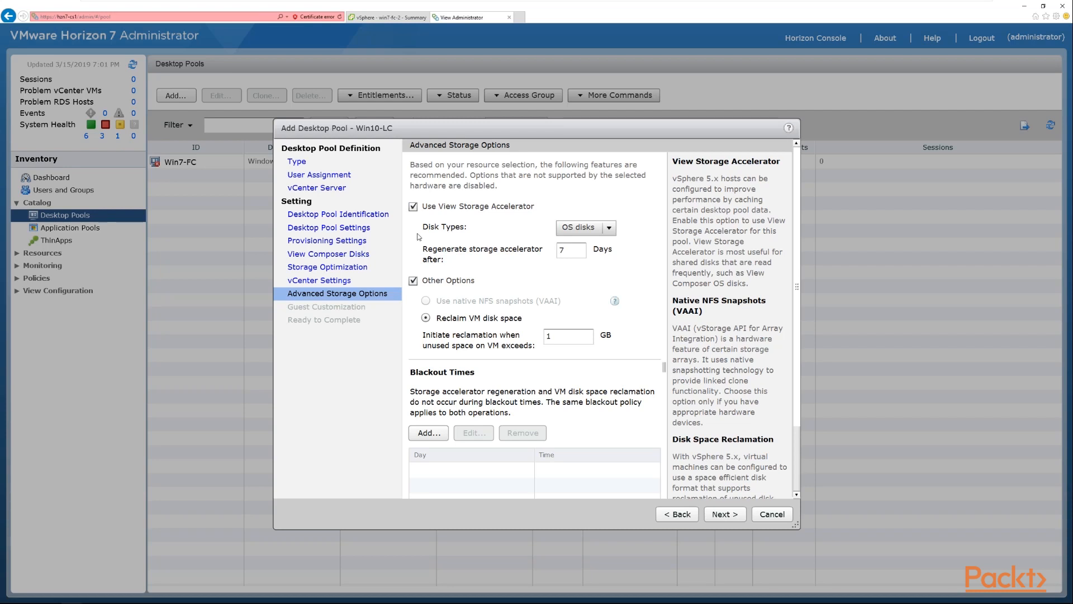
Check the storage accelerator's disk types and add a blackout time for Monday, Wednesday, Thursday and Friday from 8:00 to 10:00.
left_click(608, 229)
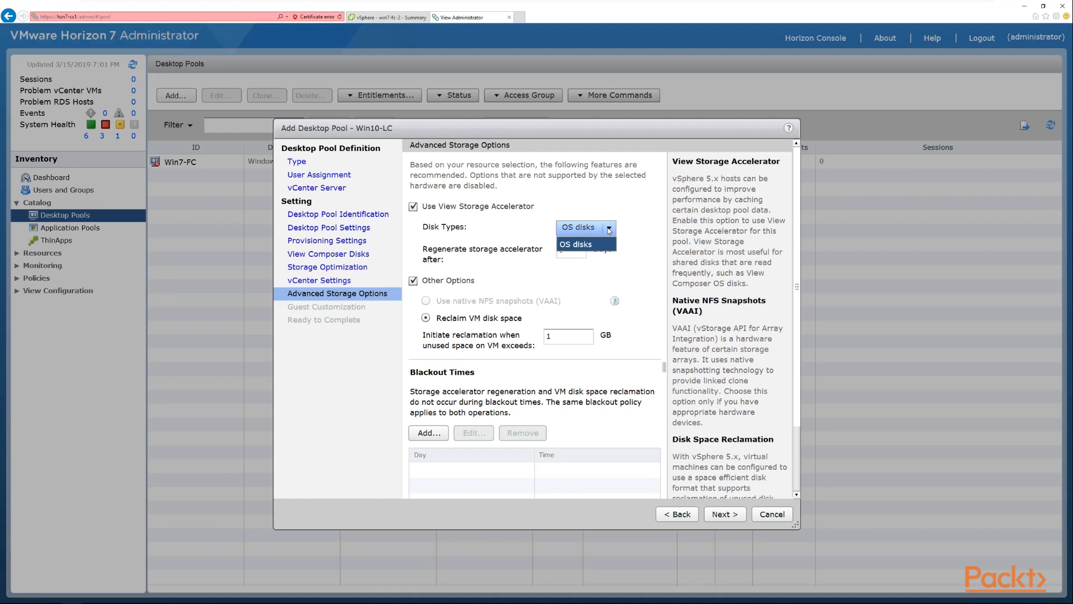
left_click(609, 230)
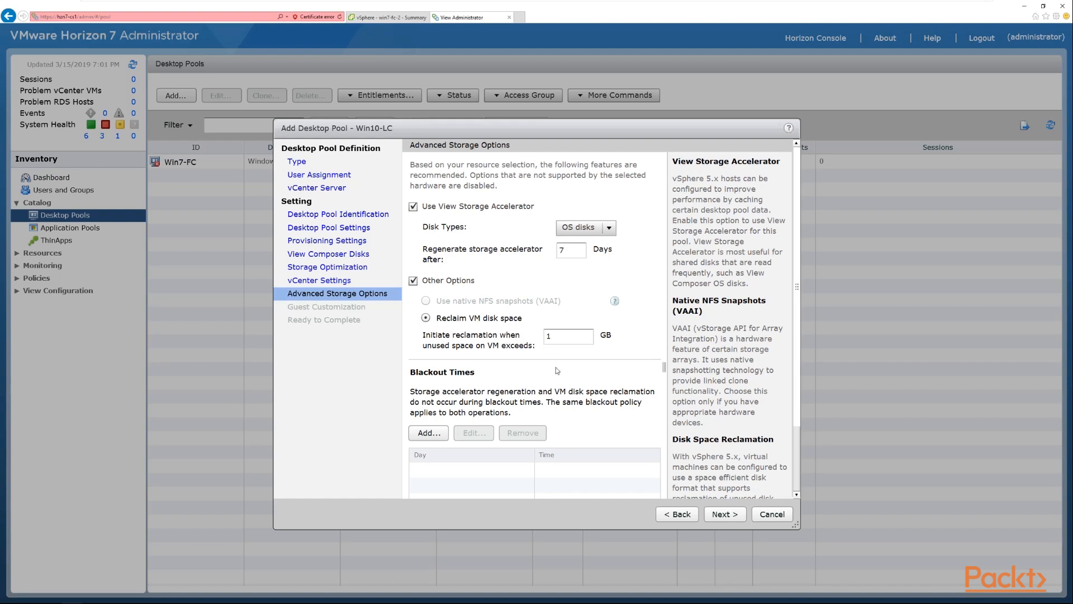
scroll(560, 373, "down", 1)
scroll(559, 373, "down", 3)
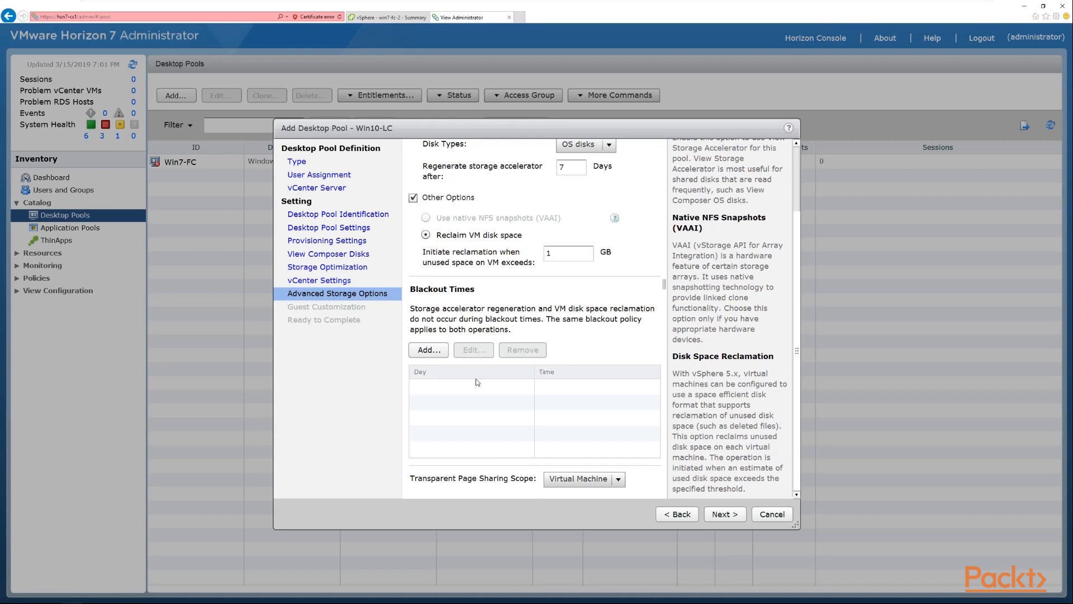
left_click(429, 351)
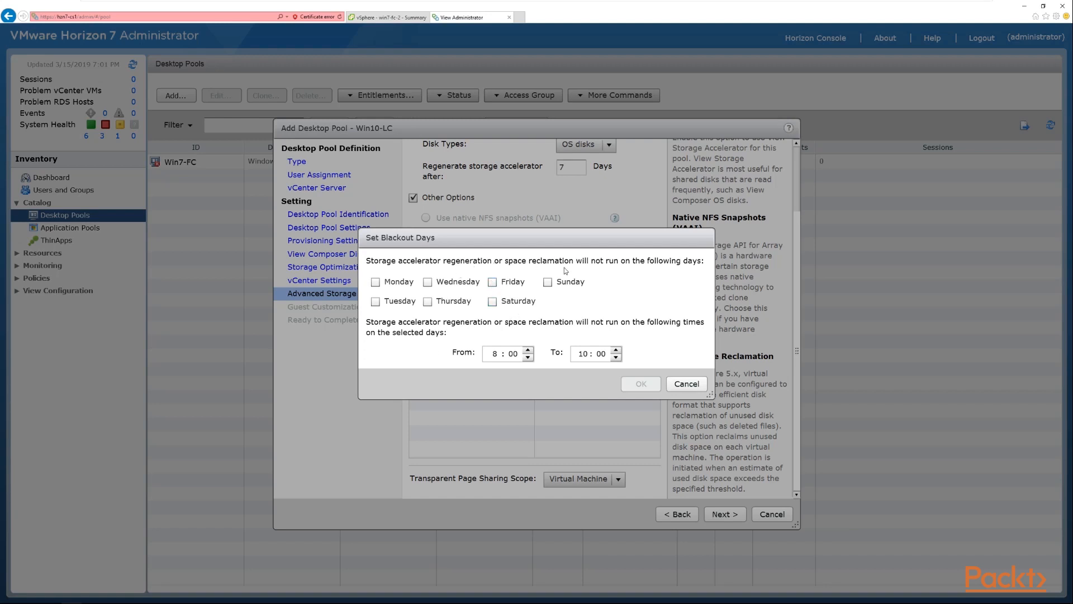
left_click(374, 282)
left_click(428, 283)
left_click(427, 303)
left_click(493, 283)
left_click(641, 385)
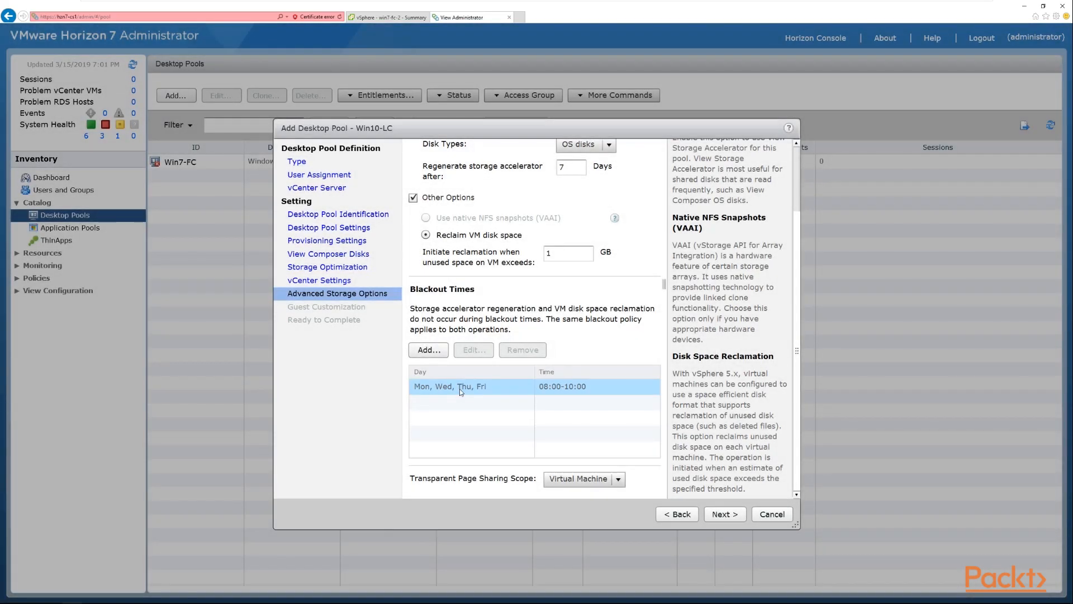
left_click(461, 391)
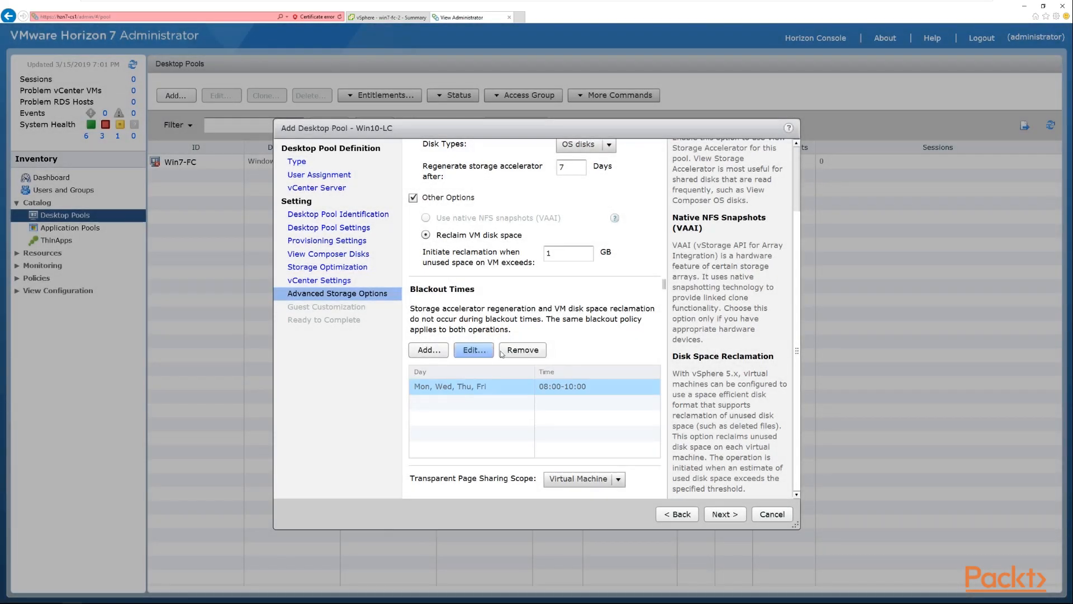
Keep the transparent page sharing scope at Virtual Machine and proceed to guest customization.
left_click(617, 479)
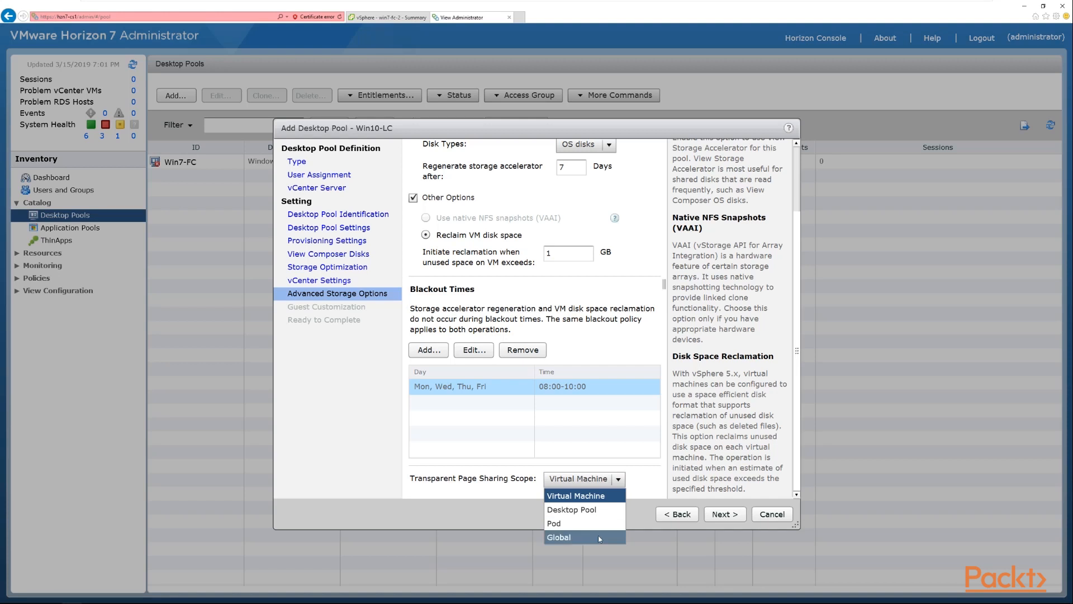
left_click(608, 496)
left_click(732, 515)
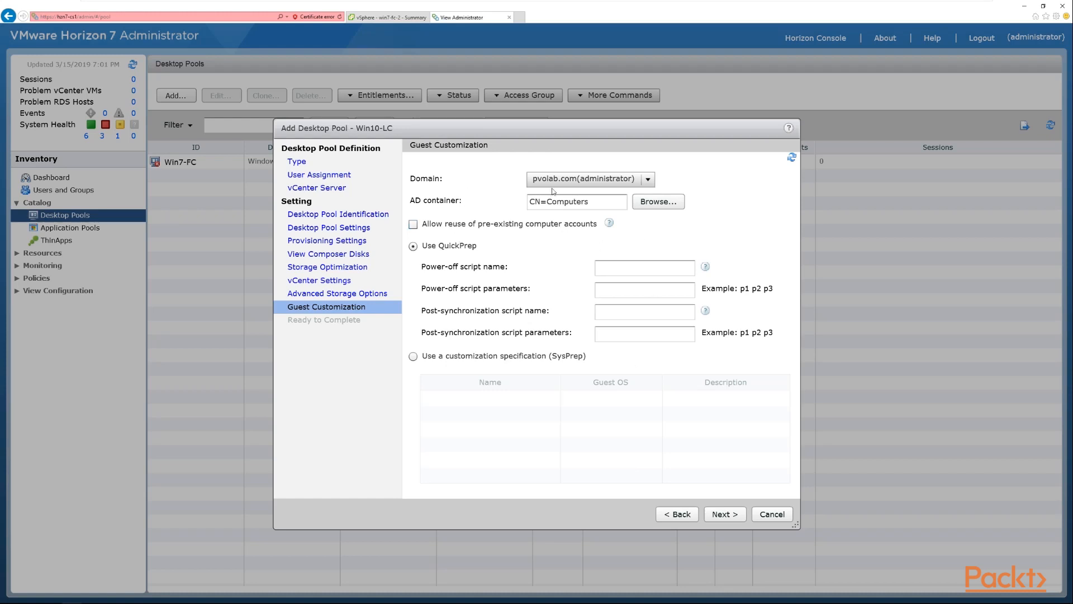
Check the available domains and browse the AD containers under pvolab.com, leaving the container as CN=Computers.
left_click(648, 181)
left_click(648, 181)
left_click(654, 202)
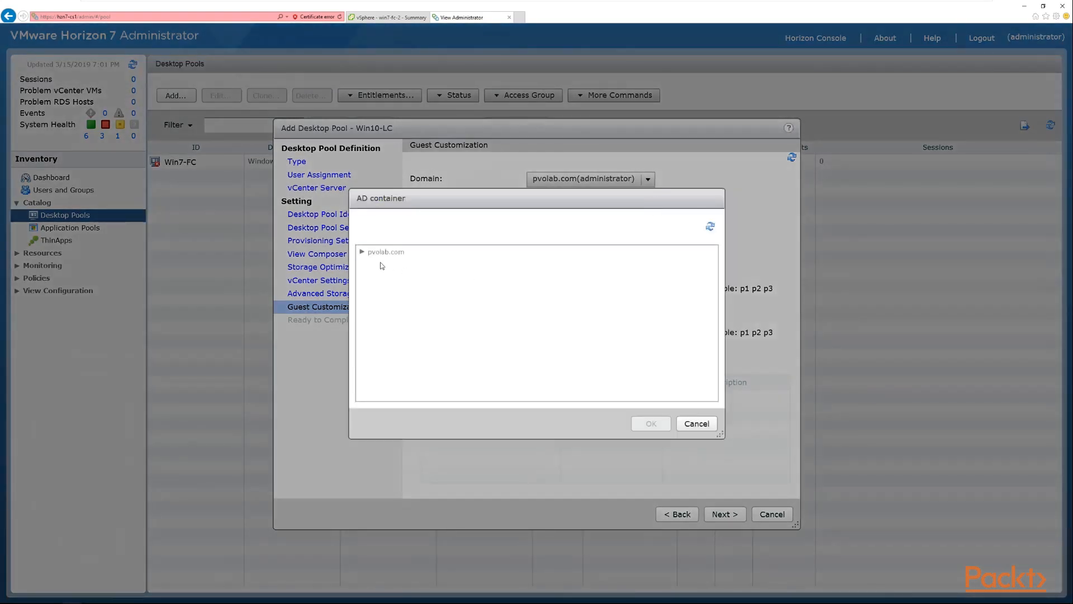
left_click(372, 255)
left_click(361, 253)
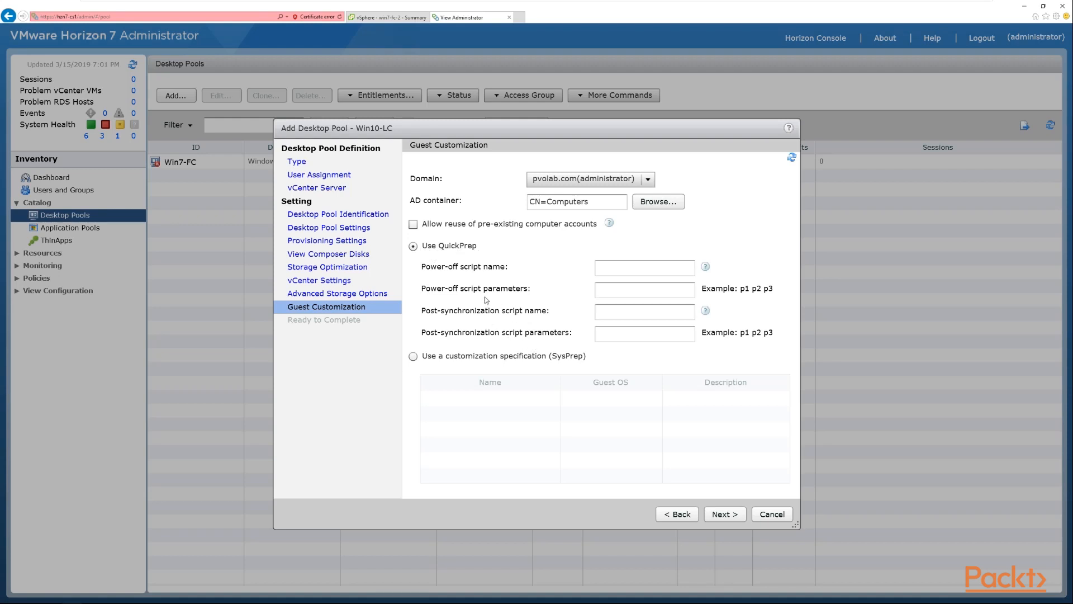
Review the QuickPrep script fields and the SysPrep alternative, choose QuickPrep for guest customization, and proceed to the summary.
left_click_drag(431, 269, 506, 268)
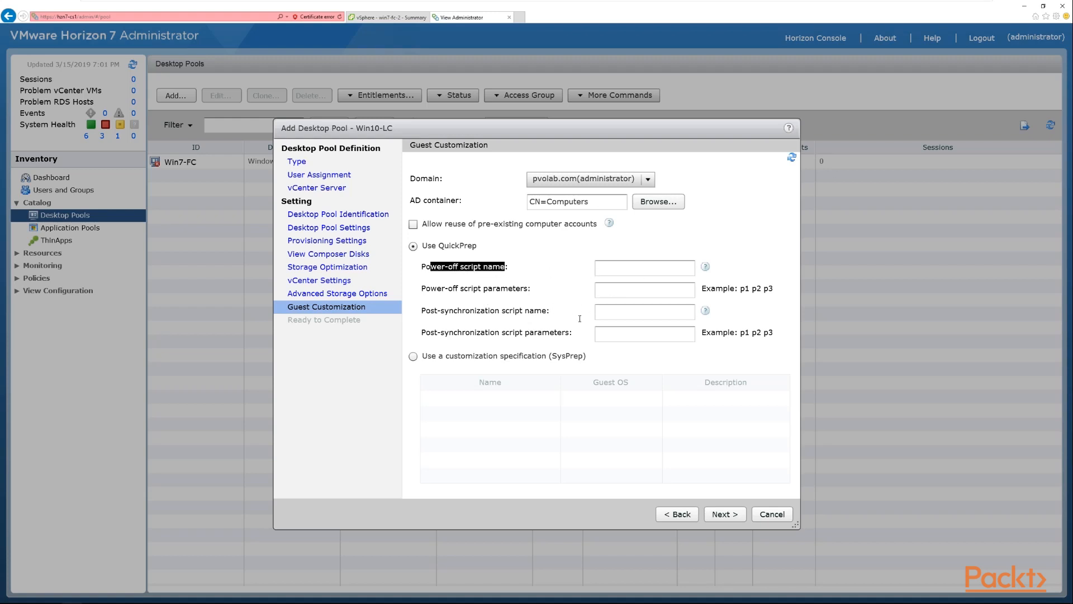
left_click(620, 320)
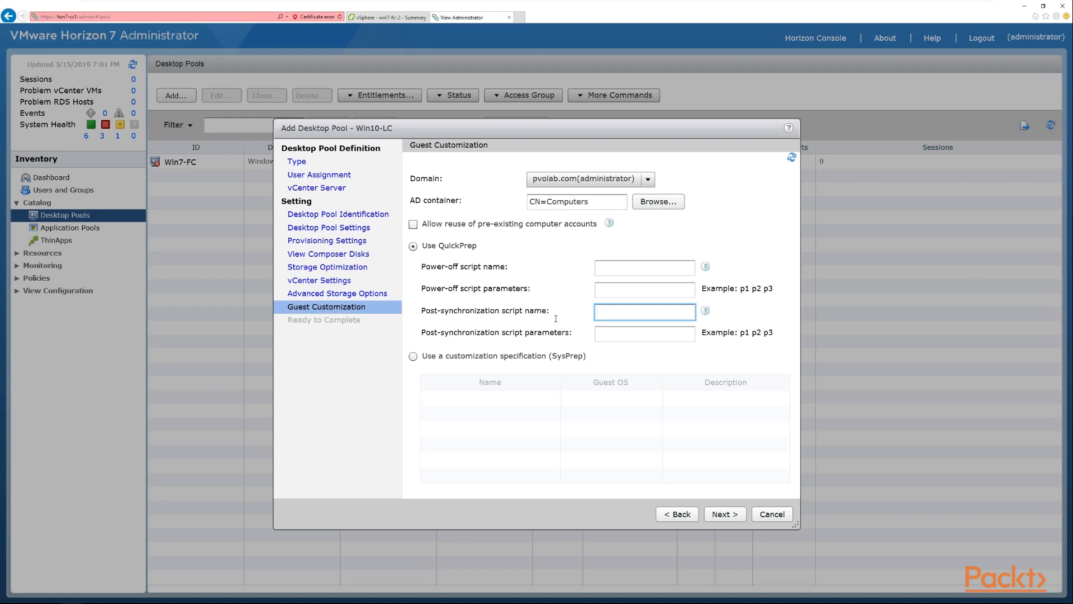
left_click(652, 335)
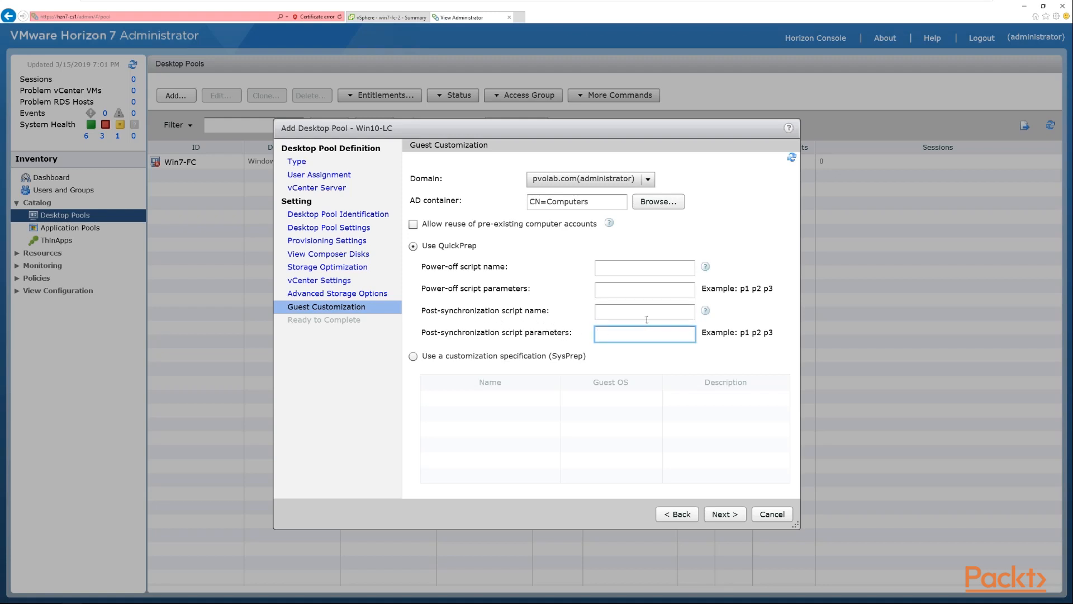
left_click(414, 357)
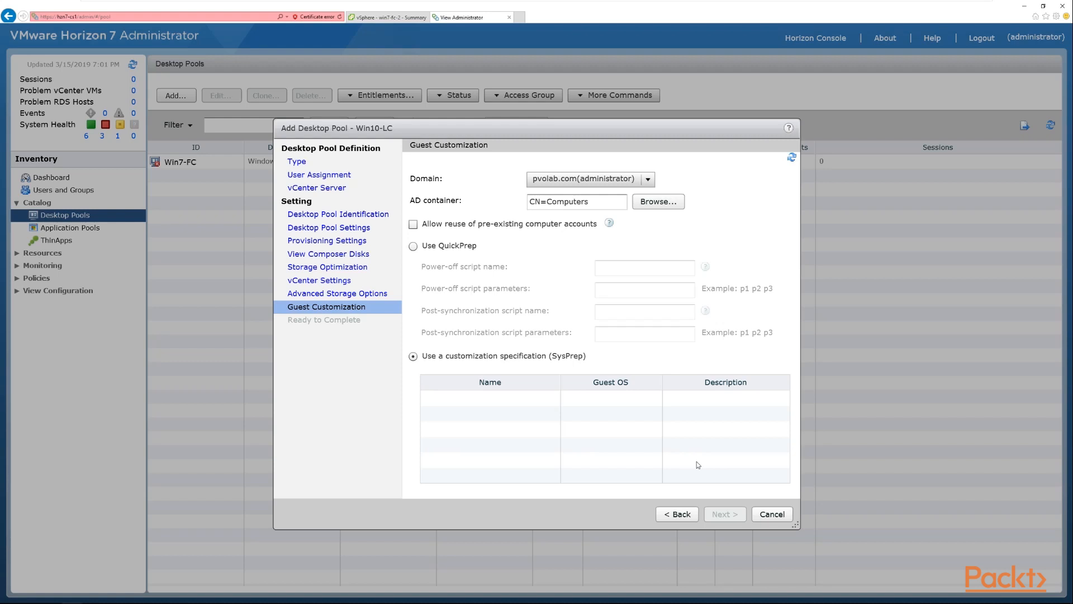
left_click(414, 247)
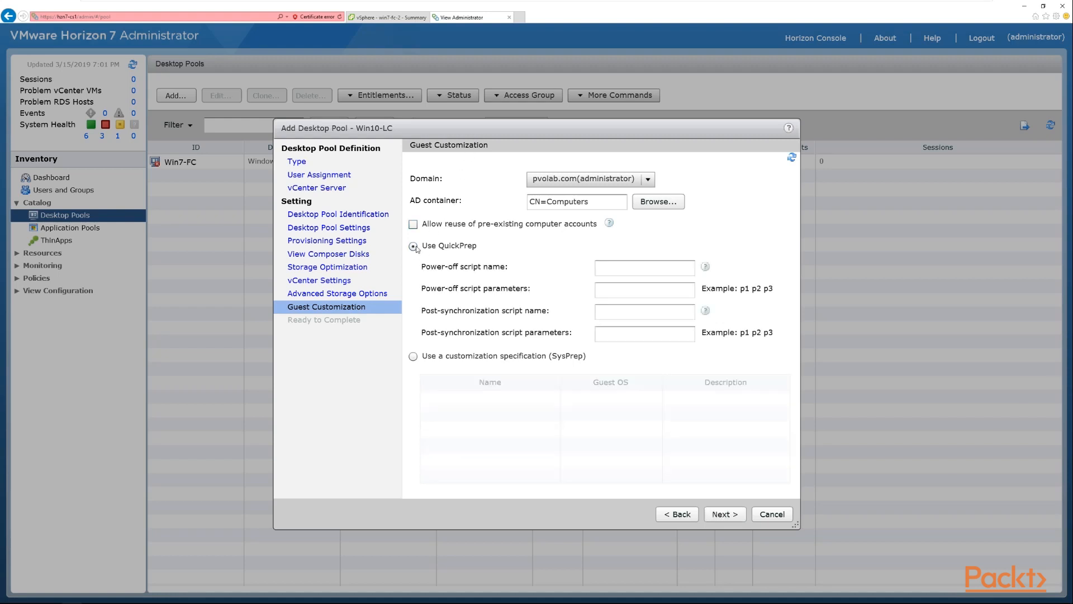
left_click(739, 516)
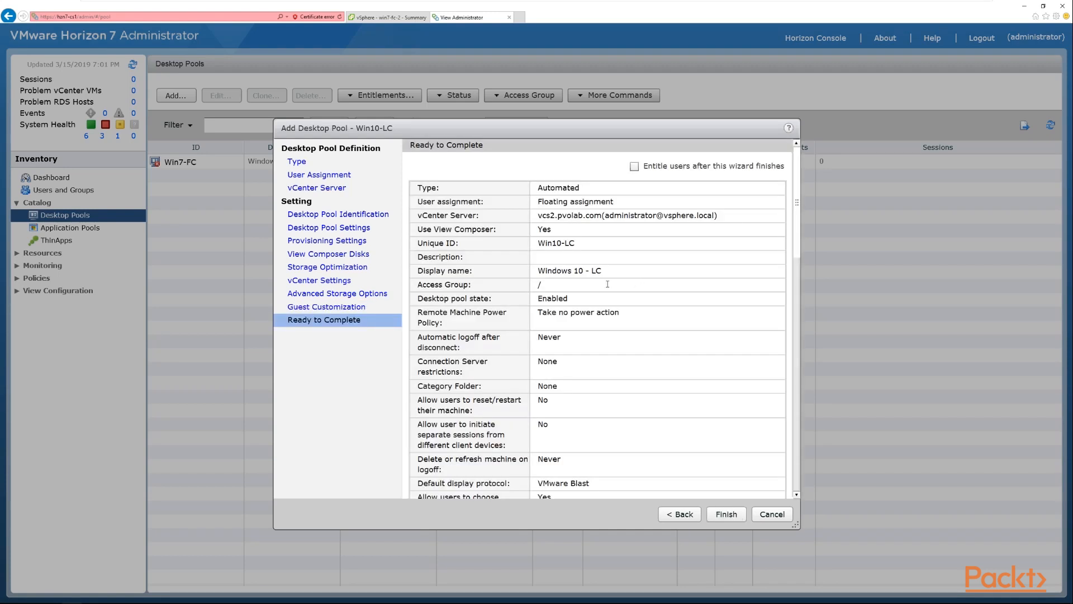
Review the pool's summary, including display, provisioning, datastore, guest customization and storage accelerator settings.
scroll(605, 271, "down", 5)
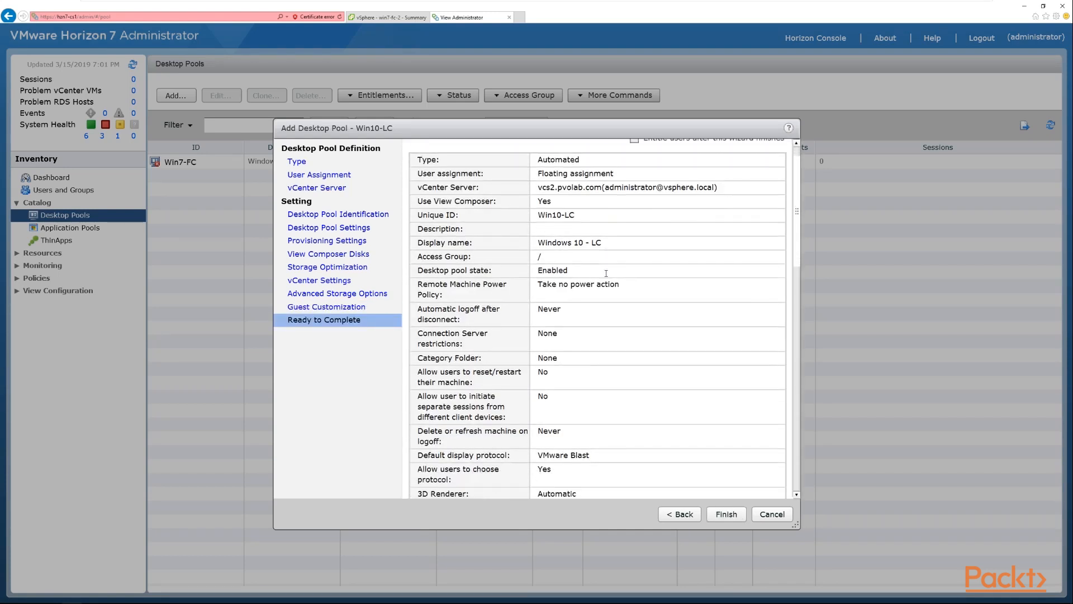
scroll(609, 283, "down", 7)
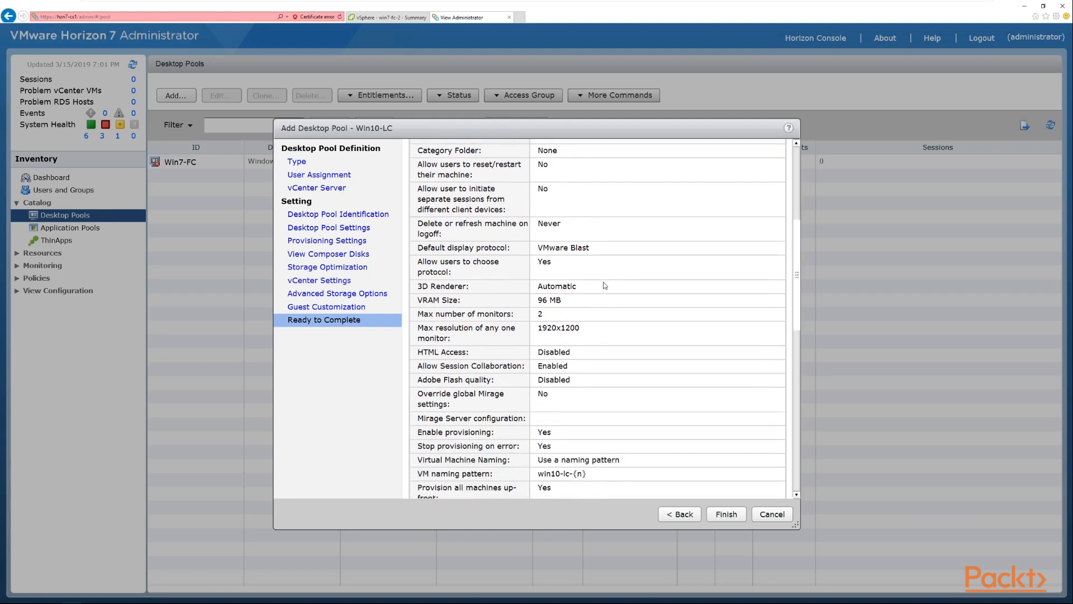
scroll(609, 288, "down", 4)
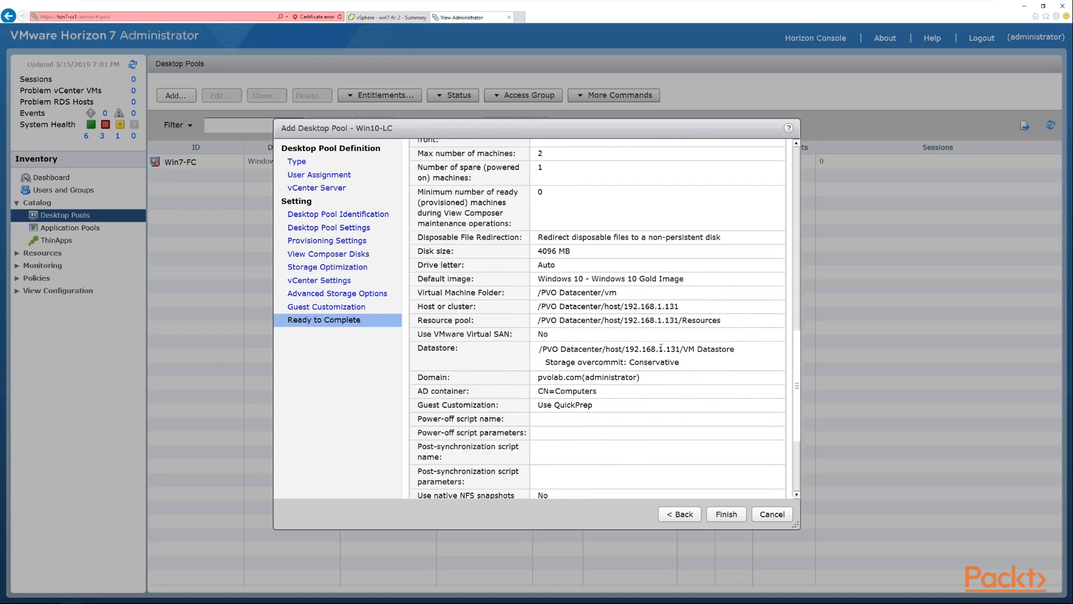
scroll(661, 347, "down", 3)
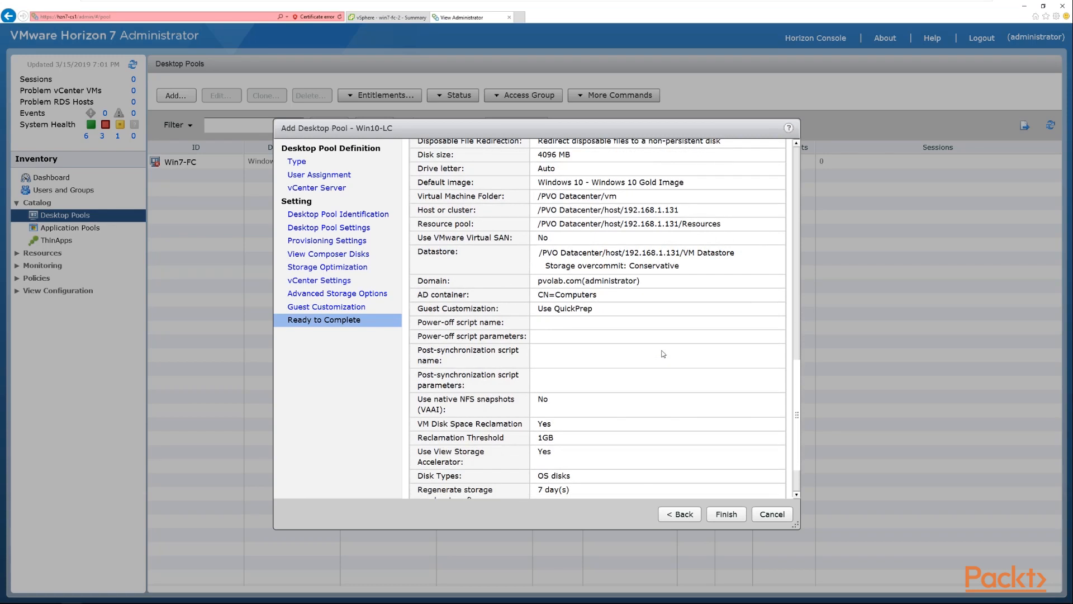
scroll(663, 353, "up", 11)
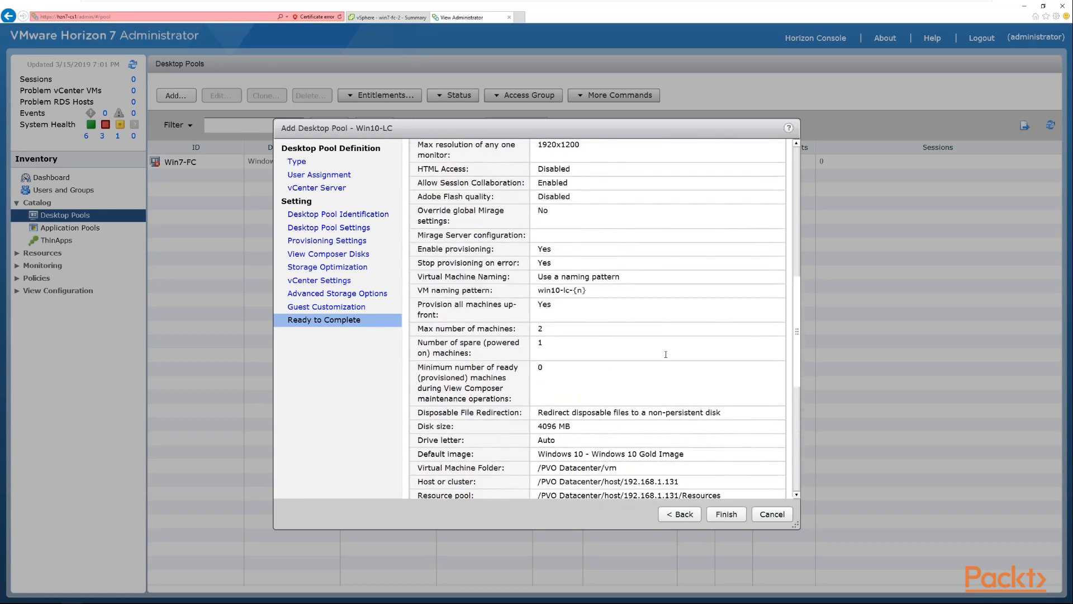
scroll(666, 354, "up", 2)
scroll(666, 354, "up", 1)
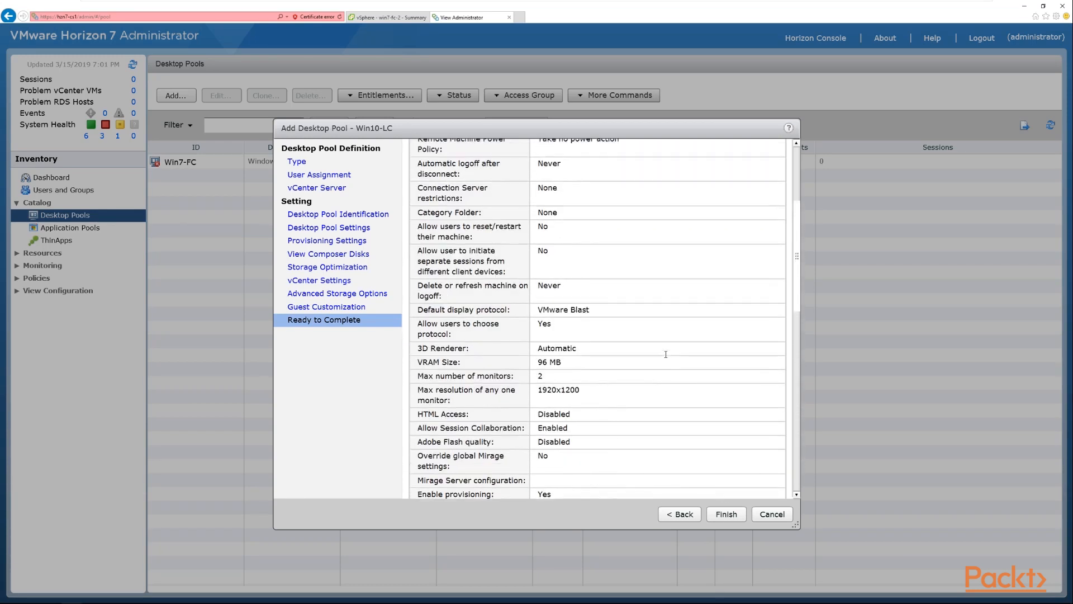
scroll(666, 354, "up", 1)
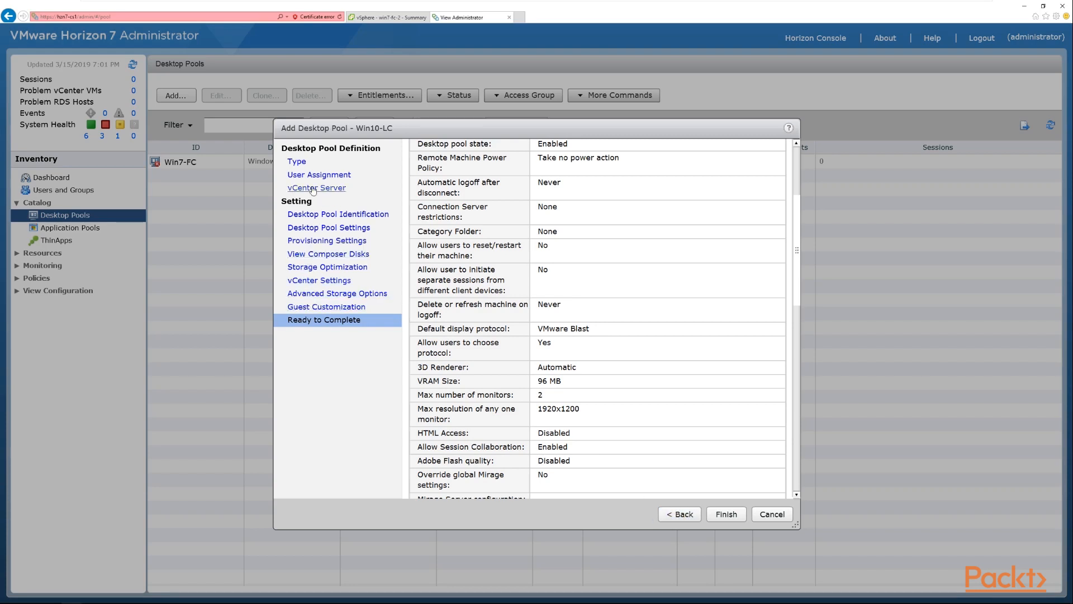
Enable HTML Access in the desktop pool settings and return to the summary to check it.
left_click(311, 218)
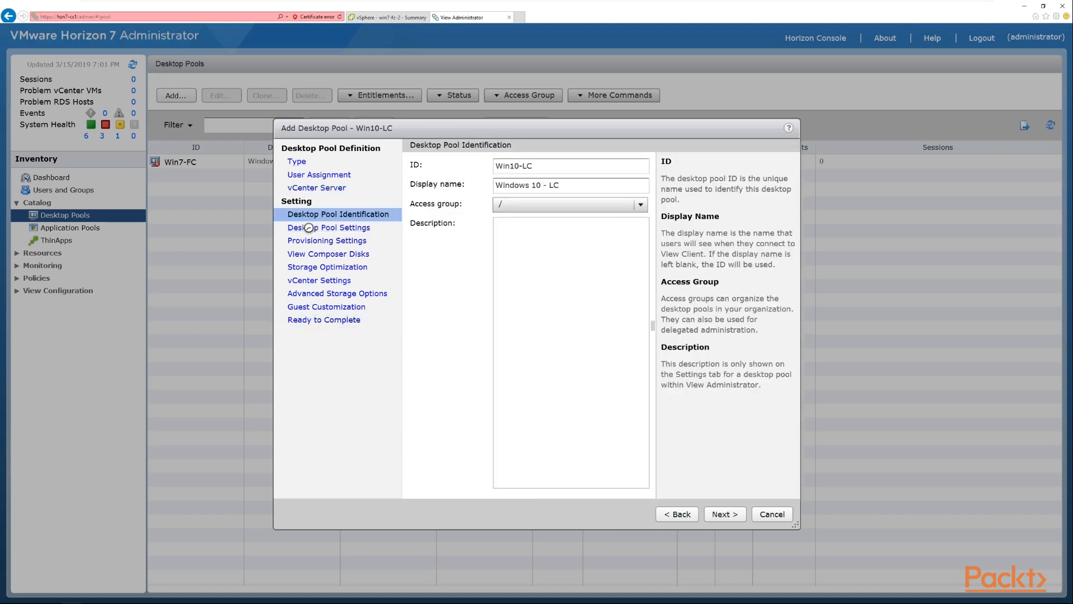
left_click(312, 230)
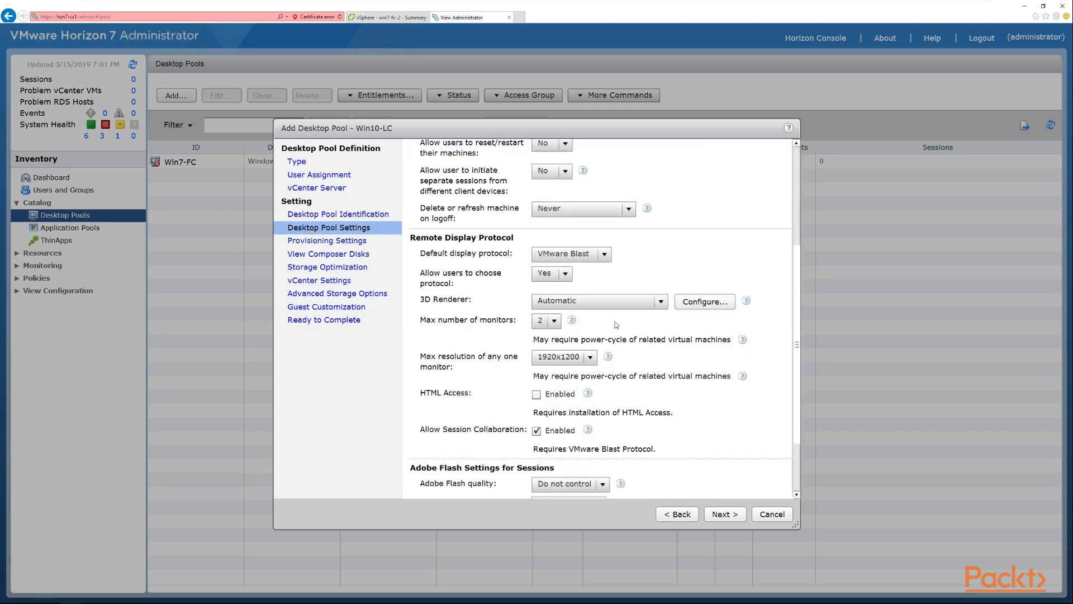
left_click(537, 395)
left_click(349, 324)
scroll(643, 321, "up", 2)
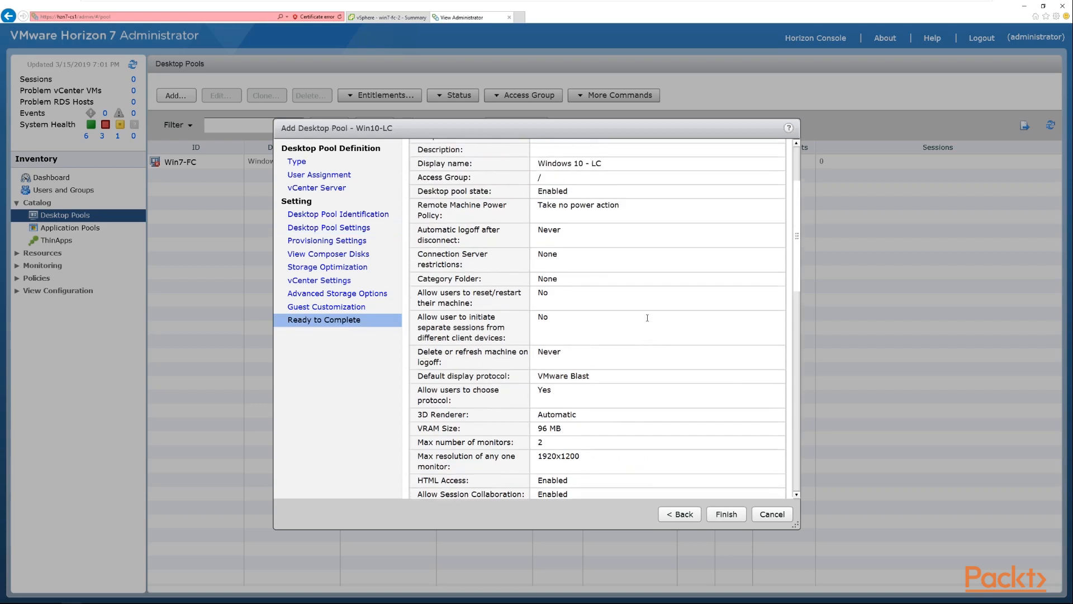
scroll(648, 320, "down", 3)
scroll(651, 319, "up", 4)
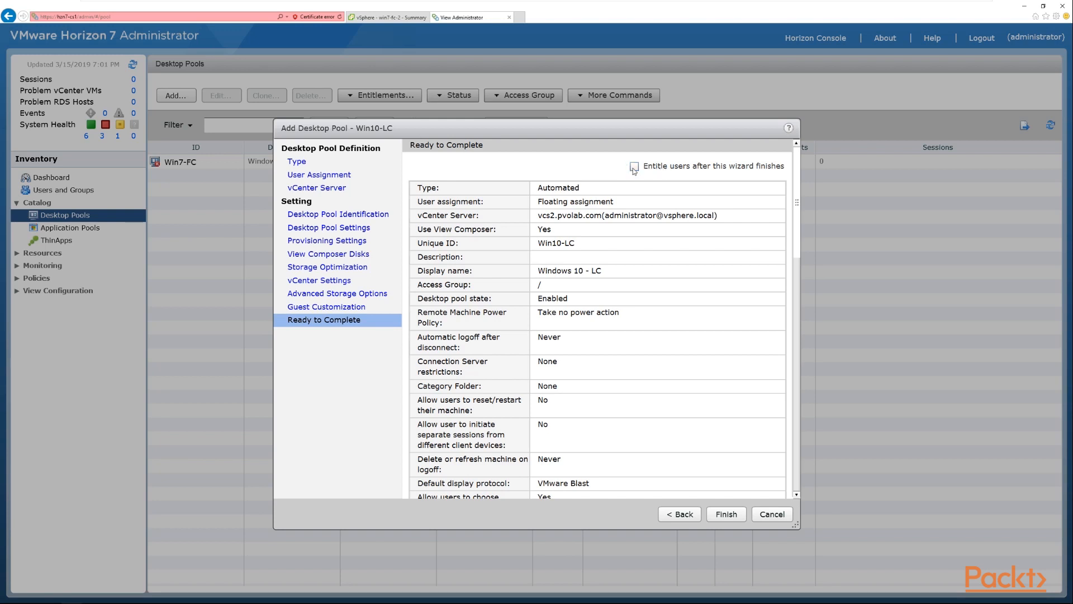
Leave user entitlement after the wizard turned off and finish creating the Win10-LC pool.
left_click(635, 167)
left_click(635, 166)
left_click(725, 514)
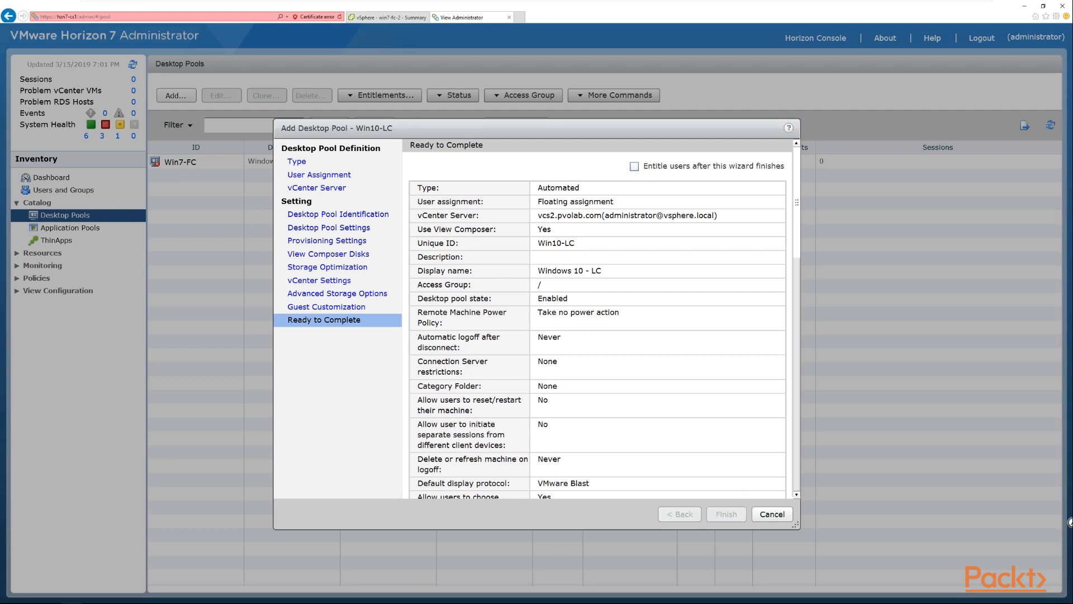